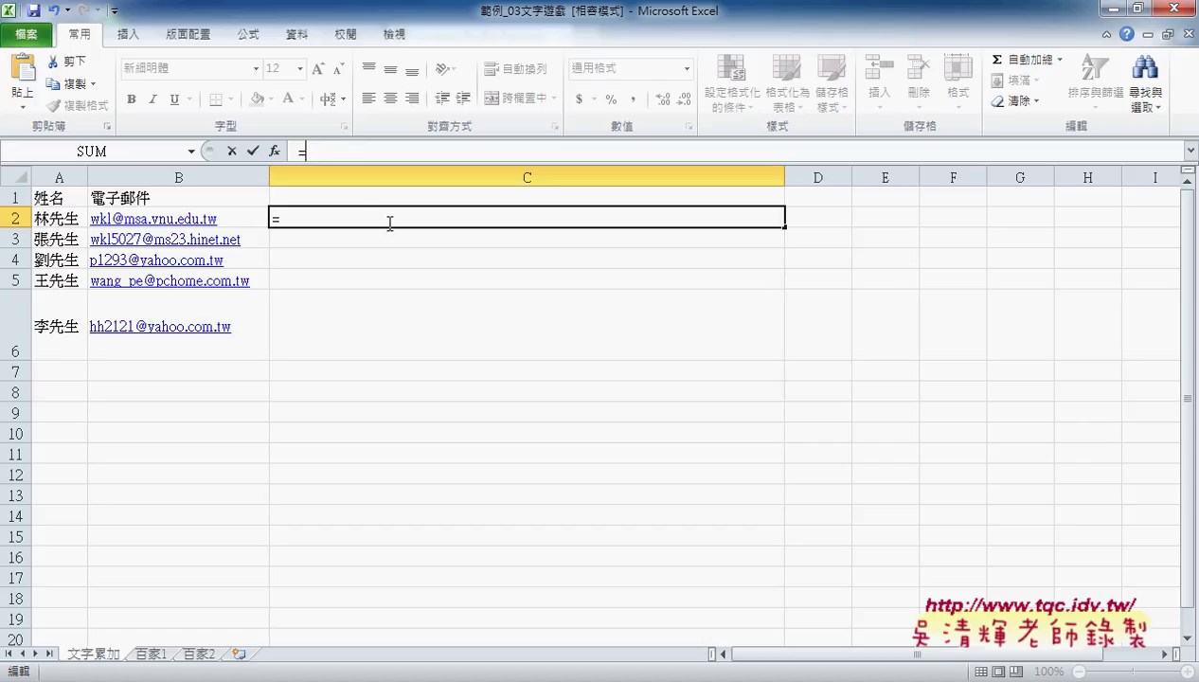
Enter =B2 in C2 so it shows the first email address
{"action": "left_click", "coordinate": [246, 218]}
{"action": "left_click", "coordinate": [253, 151]}
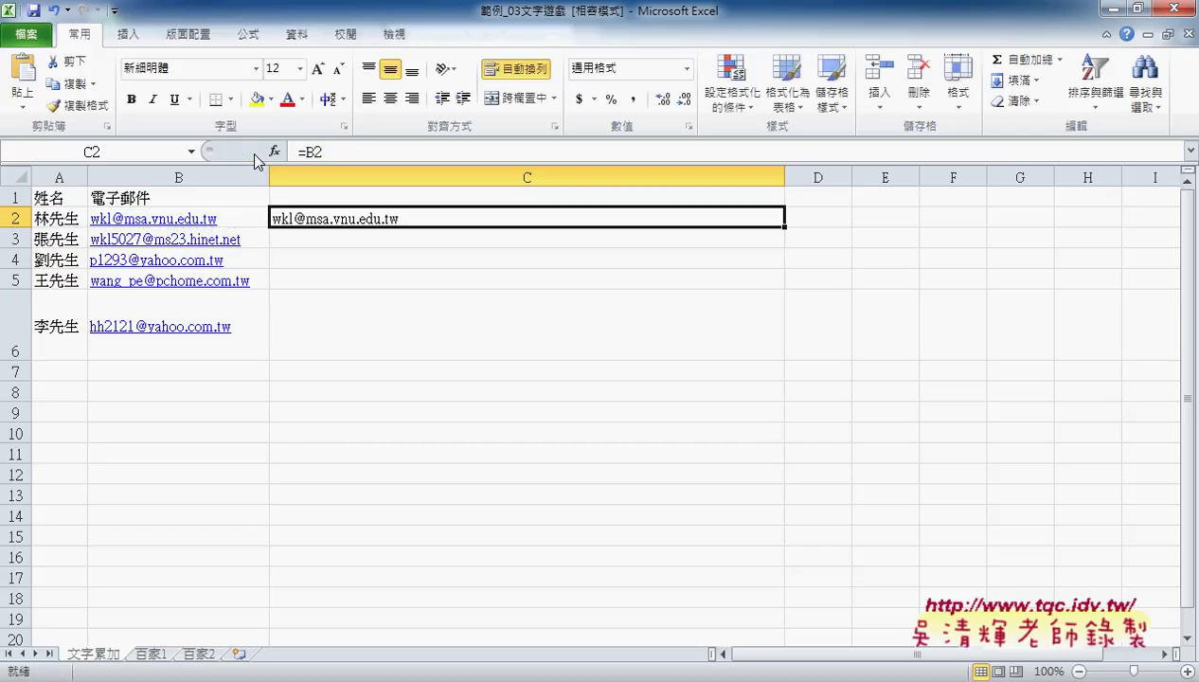
{"action": "left_click", "coordinate": [367, 237]}
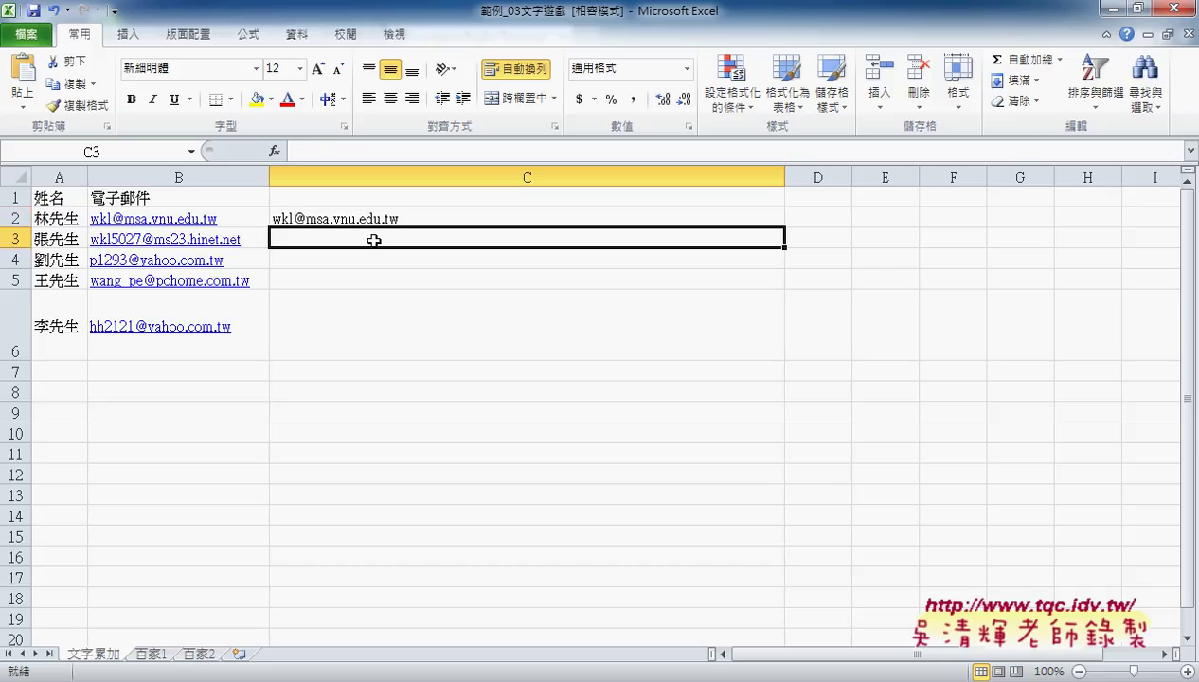
Enter =C2&";"&B3 in C3 to join the first two emails, then check both formulas
{"action": "left_click", "coordinate": [367, 159]}
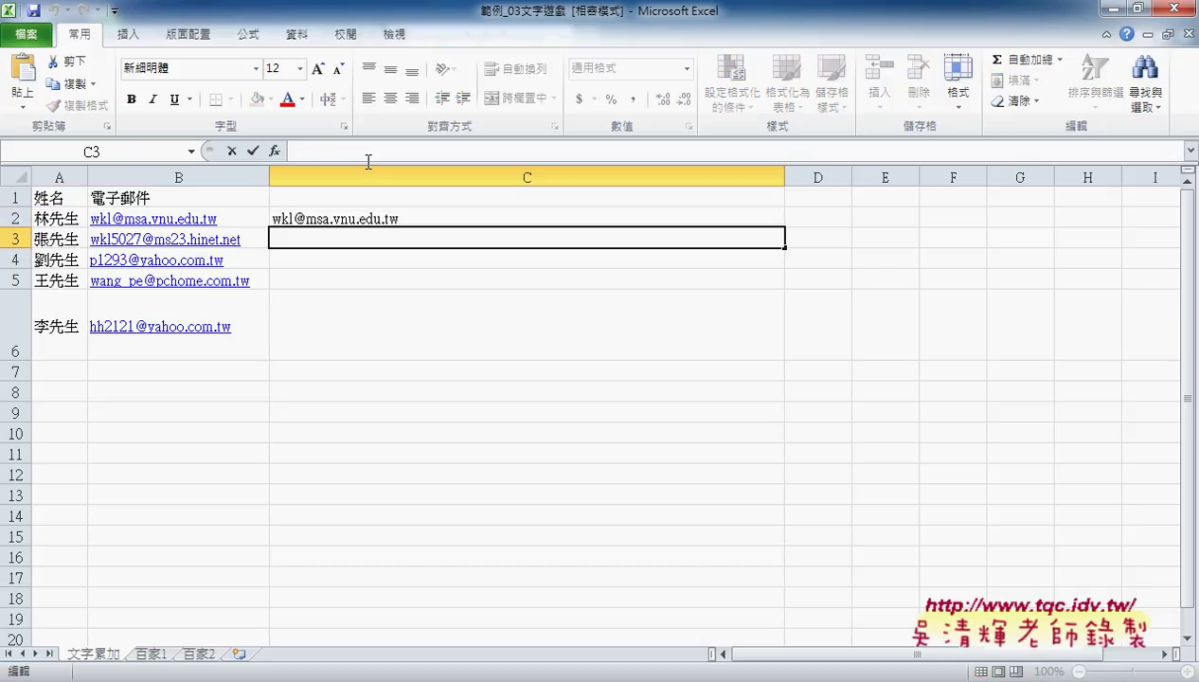
{"action": "type", "text": "="}
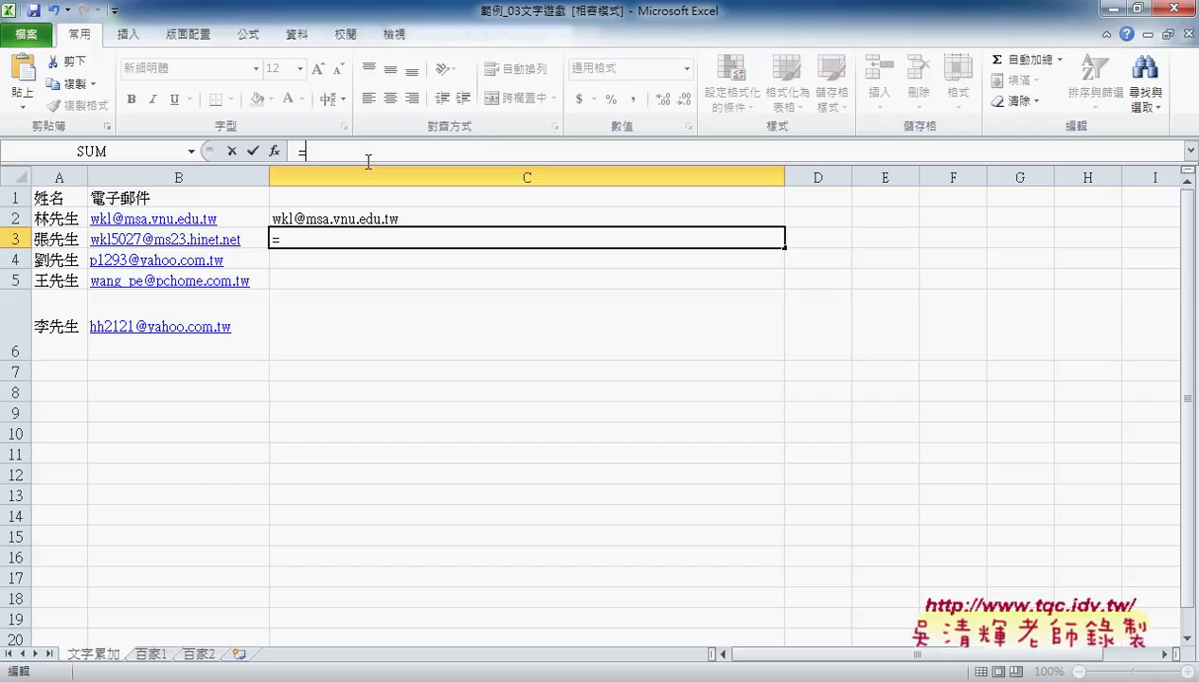
{"action": "left_click", "coordinate": [434, 220]}
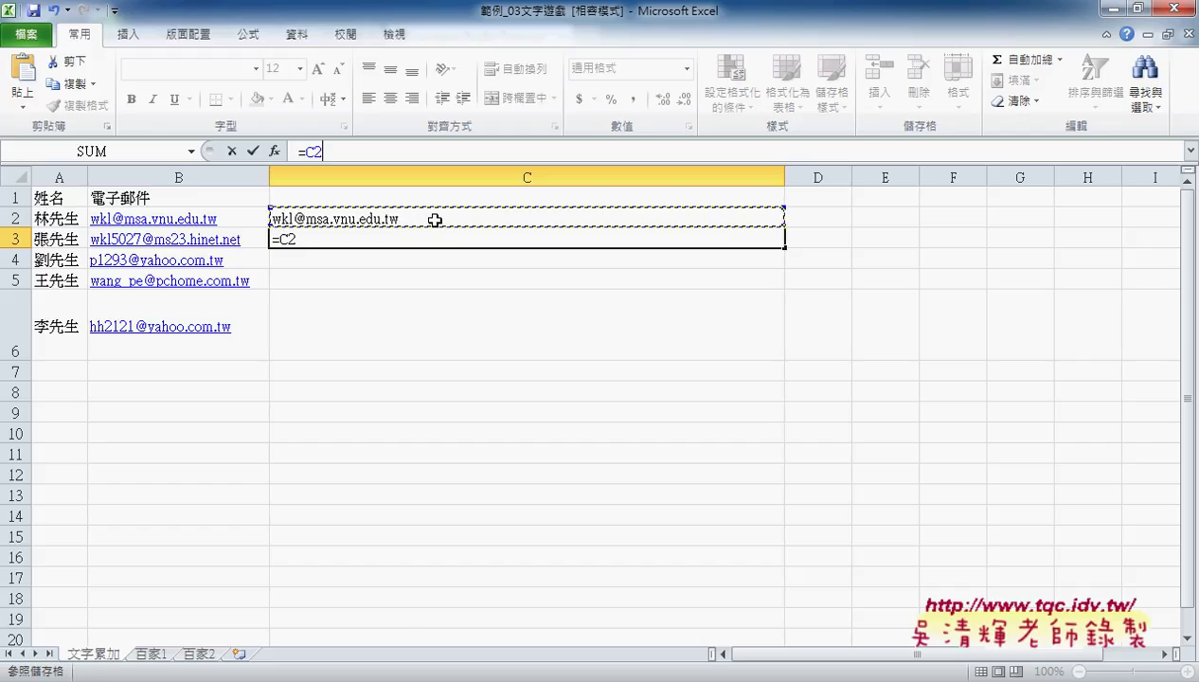
{"action": "type", "text": "&"}
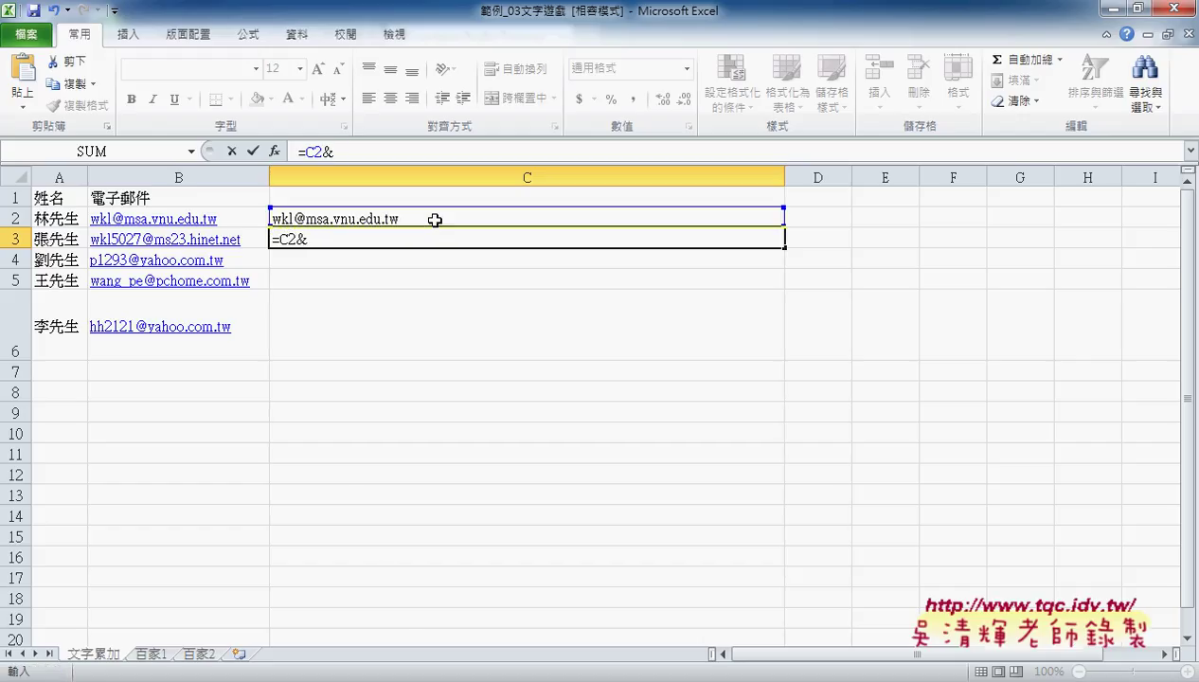
{"action": "type", "text": "\";\""}
{"action": "type", "text": "&"}
{"action": "left_click", "coordinate": [258, 237]}
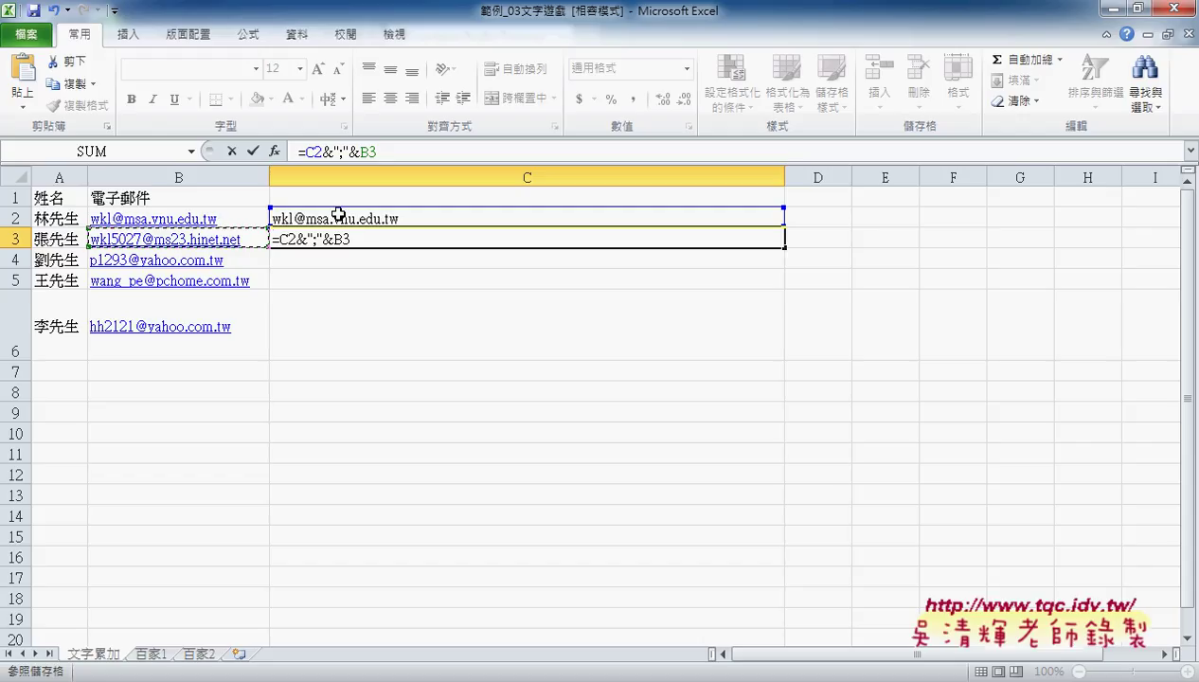
{"action": "left_click", "coordinate": [253, 152]}
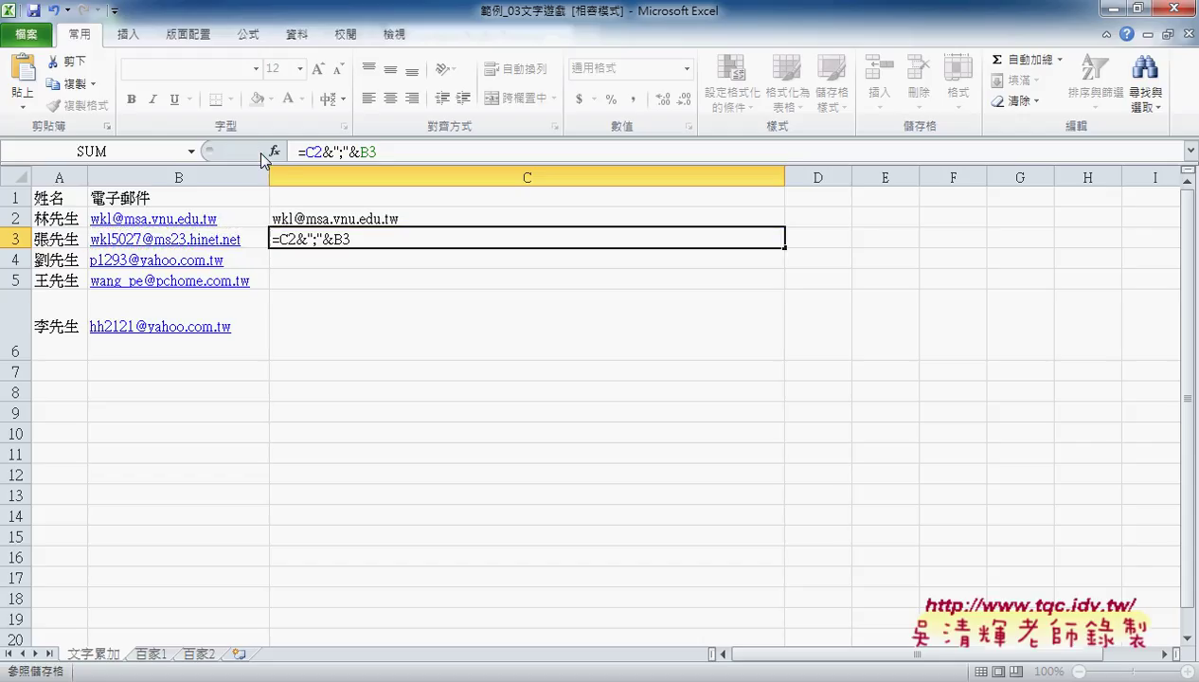
{"action": "left_click", "coordinate": [337, 219]}
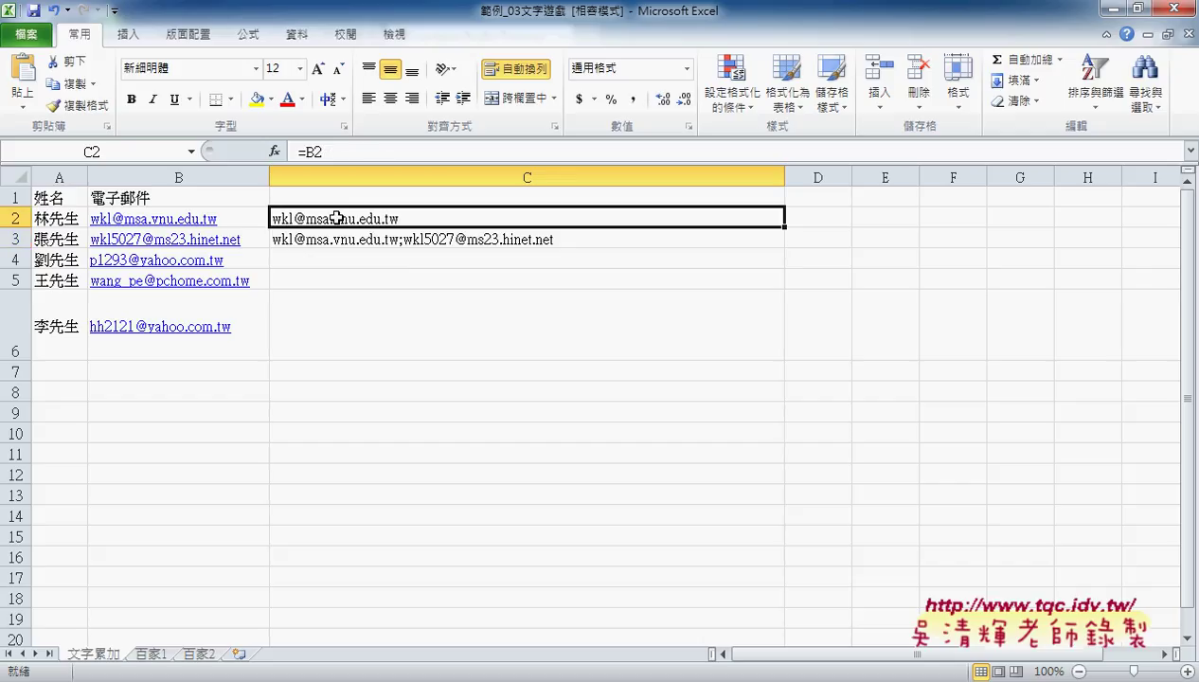
{"action": "left_click", "coordinate": [327, 237]}
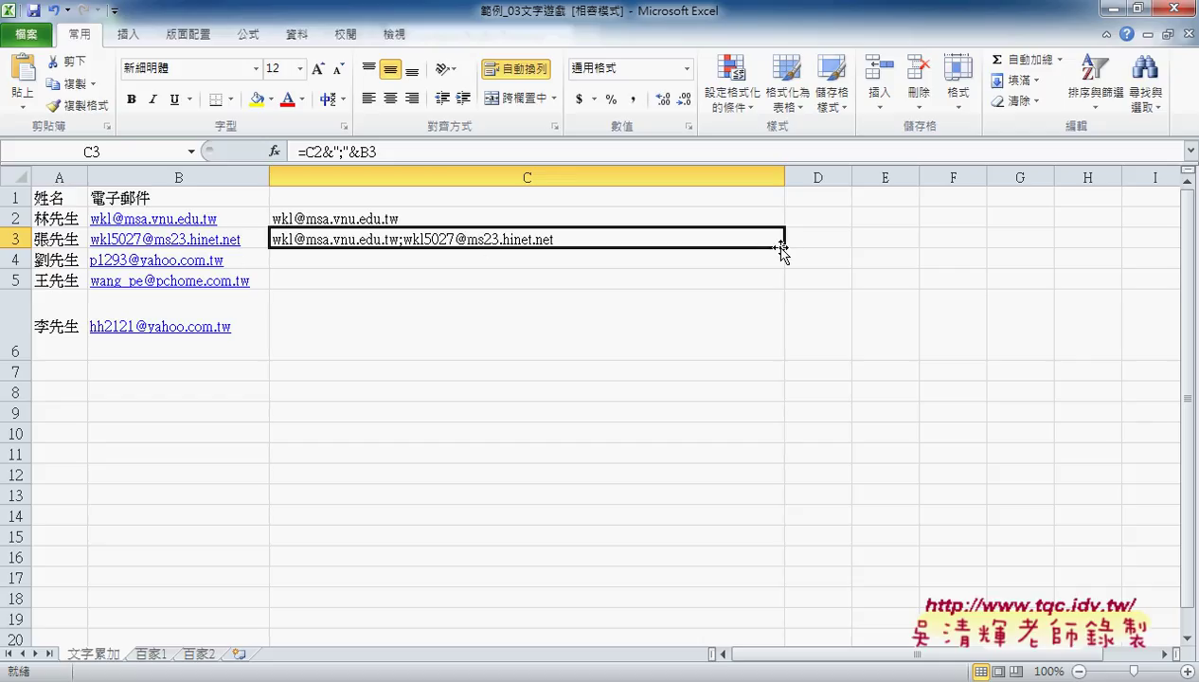
Fill the C3 joining formula down through C6 and mark cells E2–E3 with pen annotations
{"action": "left_click_drag", "start_coordinate": [781, 248], "coordinate": [787, 362]}
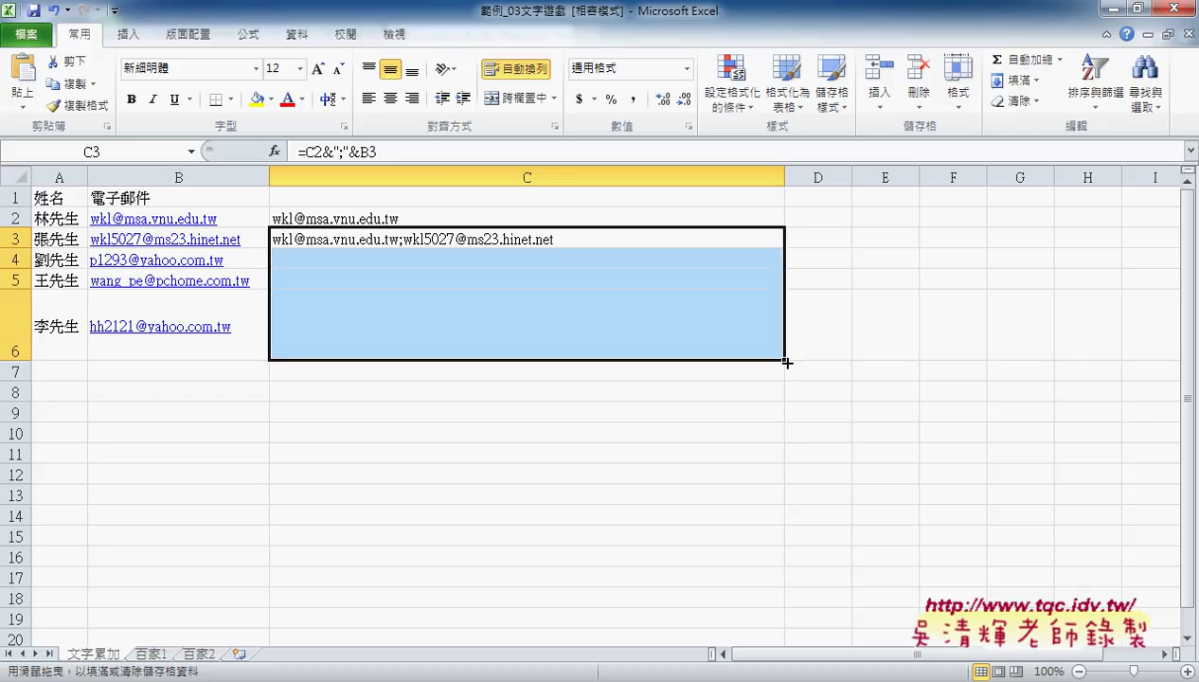
{"action": "left_click", "coordinate": [554, 323]}
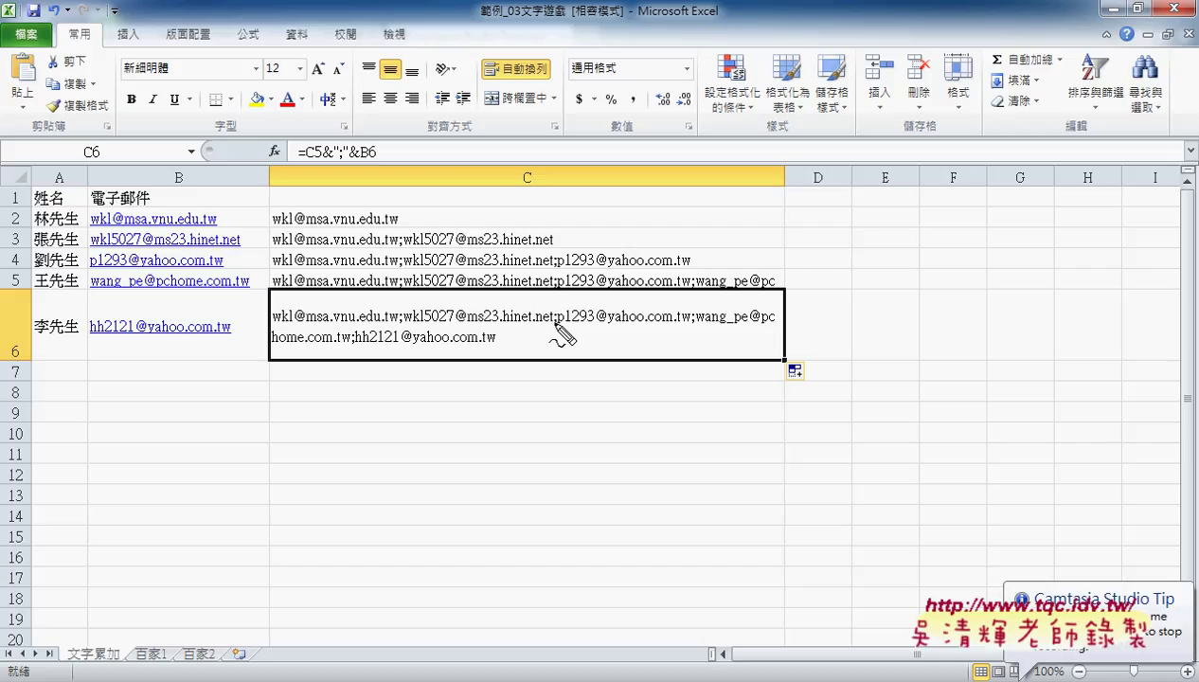
{"action": "mouse_move", "coordinate": [839, 221]}
{"action": "left_mouse_down"}
{"action": "mouse_move", "coordinate": [840, 248]}
{"action": "mouse_move", "coordinate": [919, 233]}
{"action": "mouse_move", "coordinate": [918, 254]}
{"action": "left_mouse_up"}
{"action": "left_click_drag", "start_coordinate": [839, 252], "coordinate": [918, 253]}
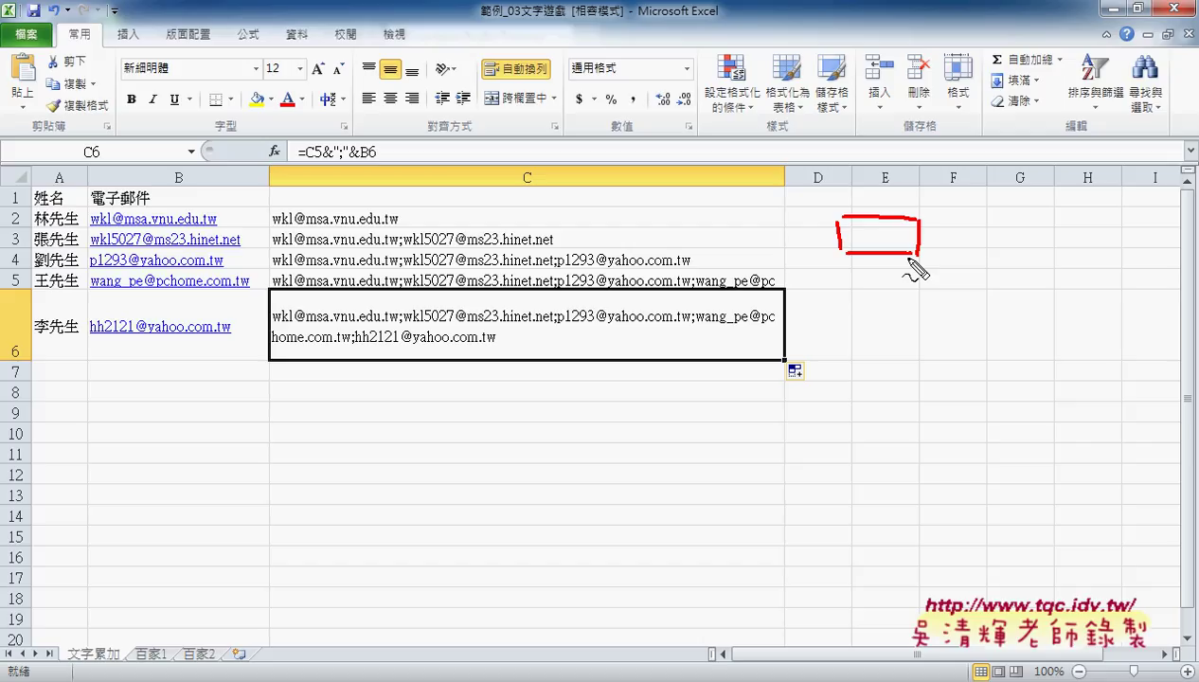
Clear the joining formulas from C2:C6
{"action": "key", "text": "Escape"}
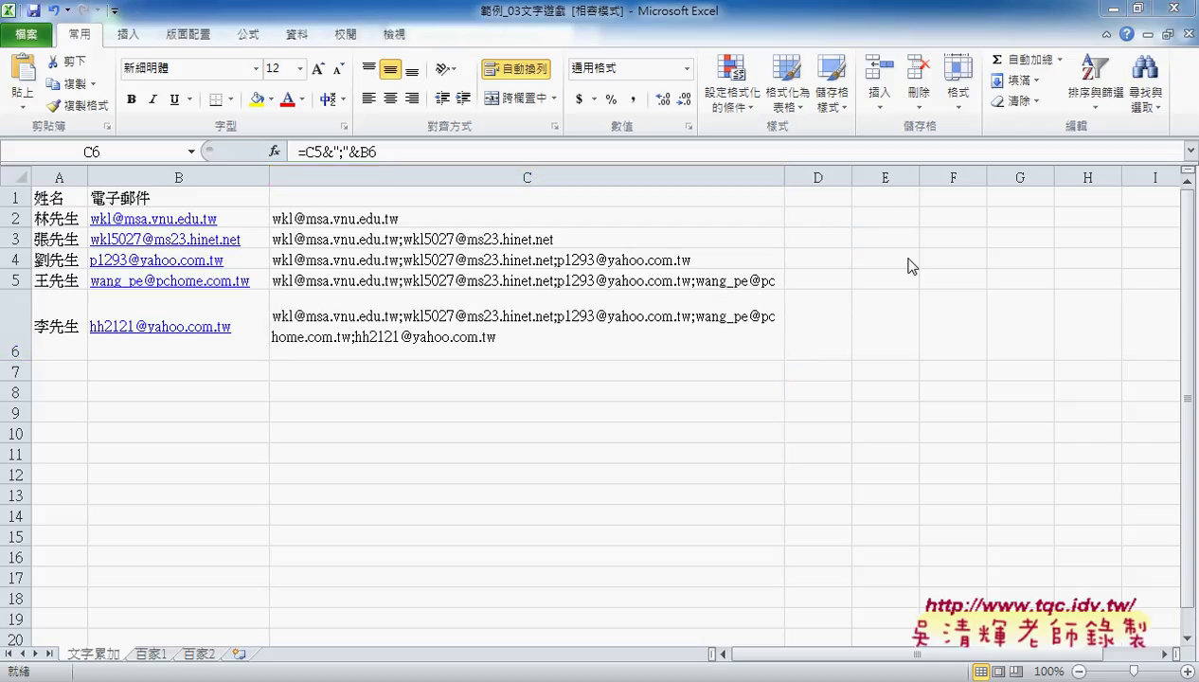
{"action": "left_click_drag", "start_coordinate": [496, 214], "coordinate": [508, 315]}
{"action": "key", "text": "Delete"}
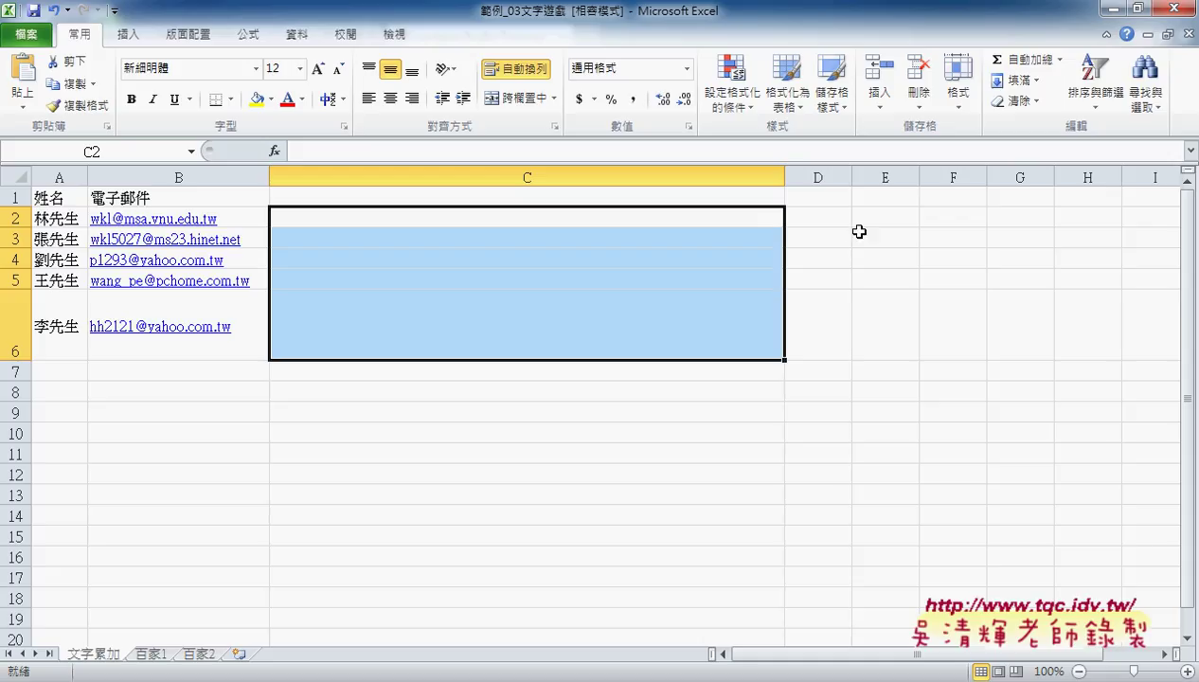
Select C6 and sketch pen annotations showing the column B emails feeding into C6
{"action": "left_click", "coordinate": [637, 323]}
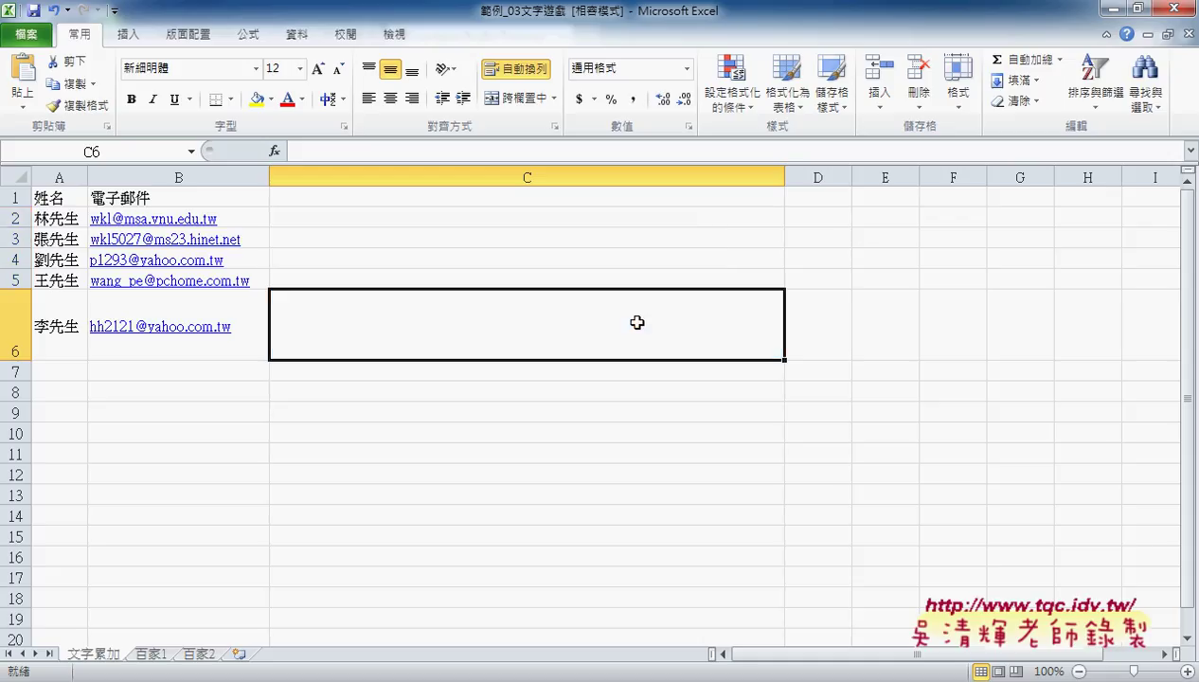
{"action": "mouse_move", "coordinate": [244, 361]}
{"action": "left_mouse_down"}
{"action": "mouse_move", "coordinate": [67, 281]}
{"action": "mouse_move", "coordinate": [289, 259]}
{"action": "mouse_move", "coordinate": [244, 360]}
{"action": "left_mouse_up"}
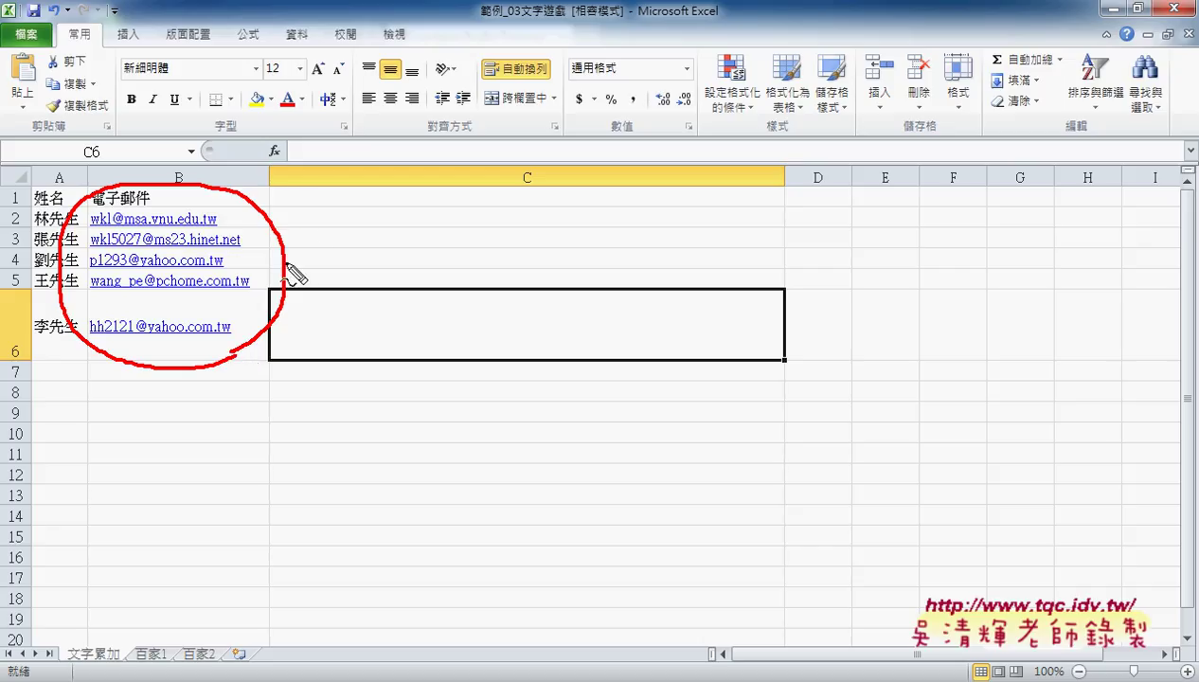
{"action": "mouse_move", "coordinate": [296, 239]}
{"action": "left_mouse_down"}
{"action": "mouse_move", "coordinate": [371, 231]}
{"action": "mouse_move", "coordinate": [402, 288]}
{"action": "mouse_move", "coordinate": [420, 263]}
{"action": "left_mouse_up"}
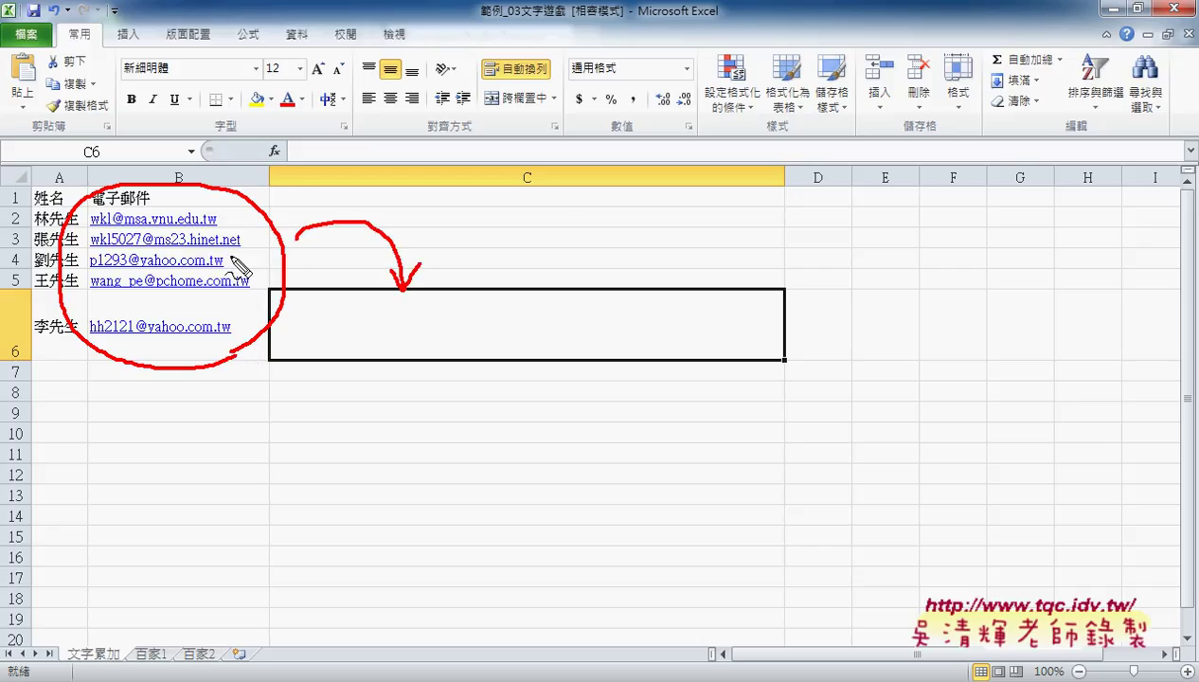
{"action": "left_click_drag", "start_coordinate": [168, 188], "coordinate": [190, 188]}
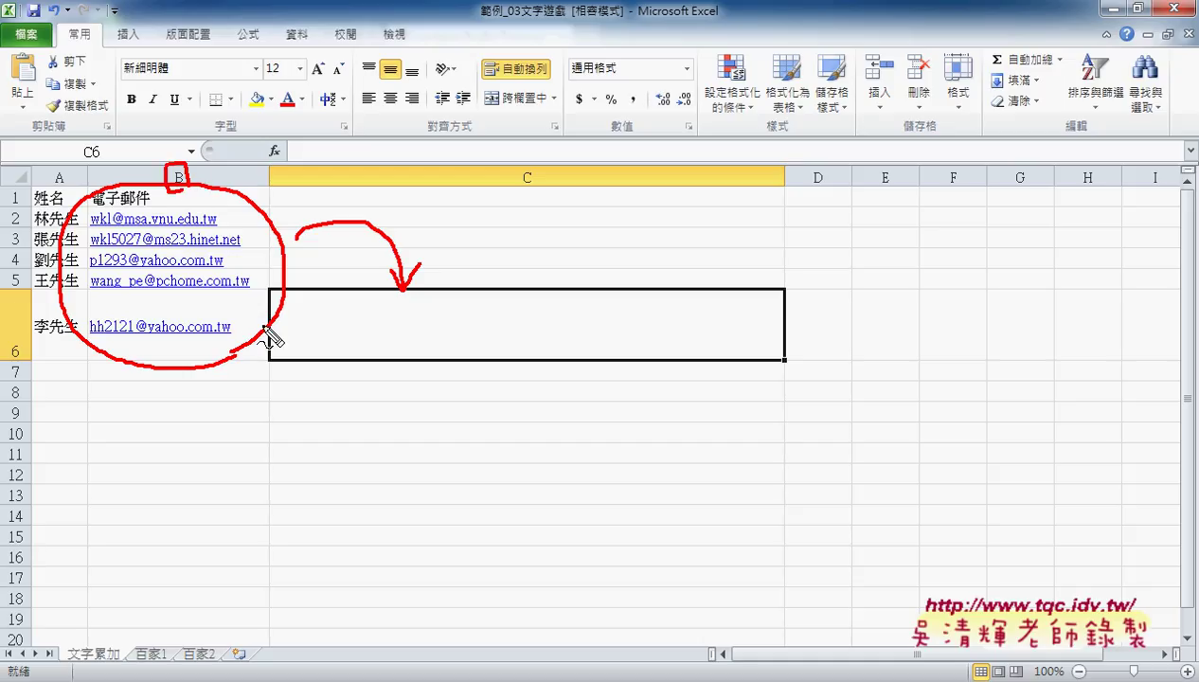
{"action": "mouse_move", "coordinate": [261, 327]}
{"action": "left_mouse_down"}
{"action": "mouse_move", "coordinate": [317, 323]}
{"action": "mouse_move", "coordinate": [303, 333]}
{"action": "left_mouse_up"}
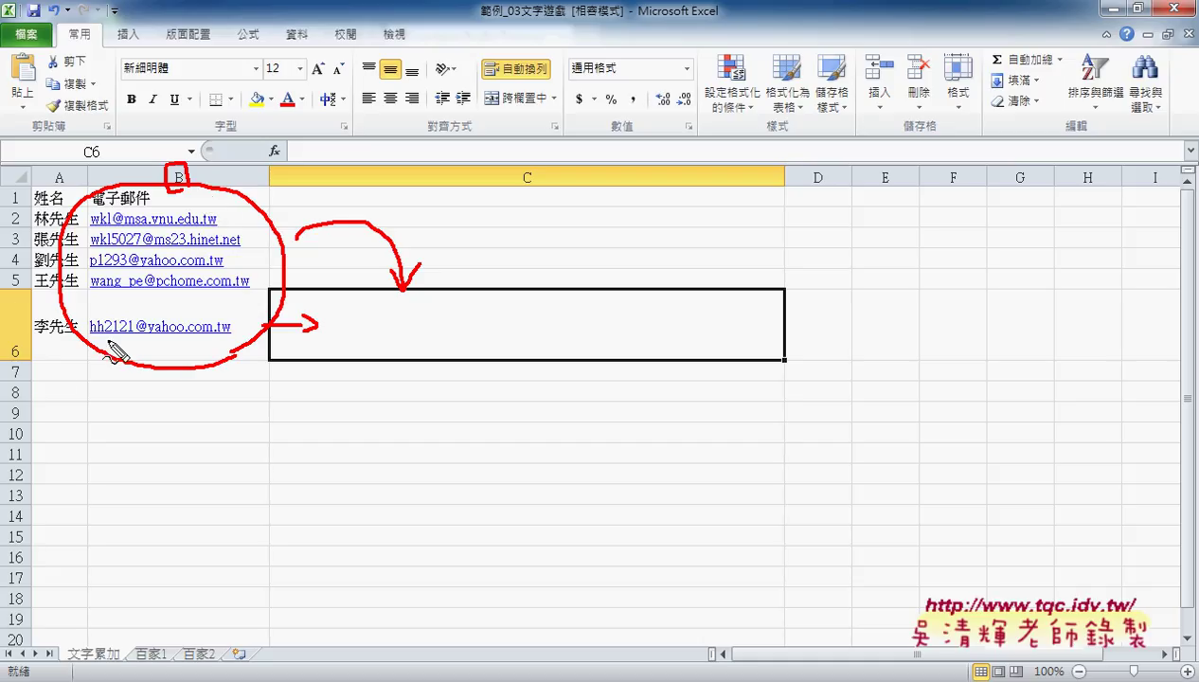
{"action": "key", "text": "Escape"}
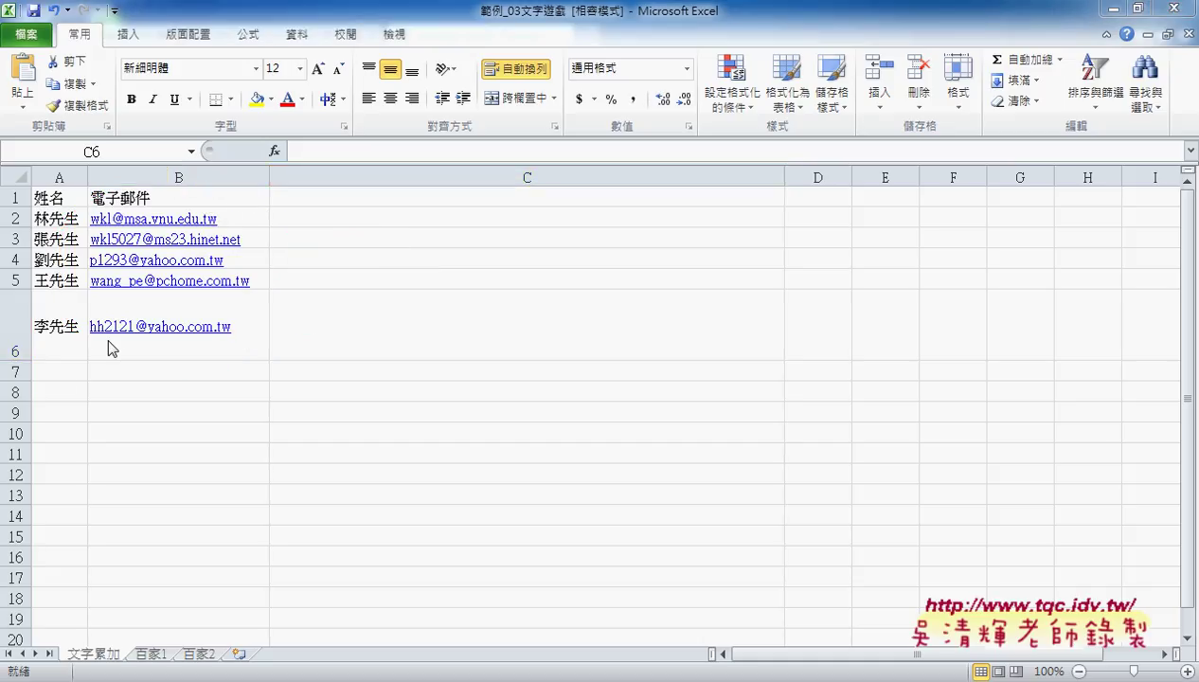
Enable the 開發人員 (Developer) tab through the Customize Ribbon options
{"action": "left_click", "coordinate": [123, 23]}
{"action": "left_click", "coordinate": [114, 11]}
{"action": "left_click", "coordinate": [114, 12]}
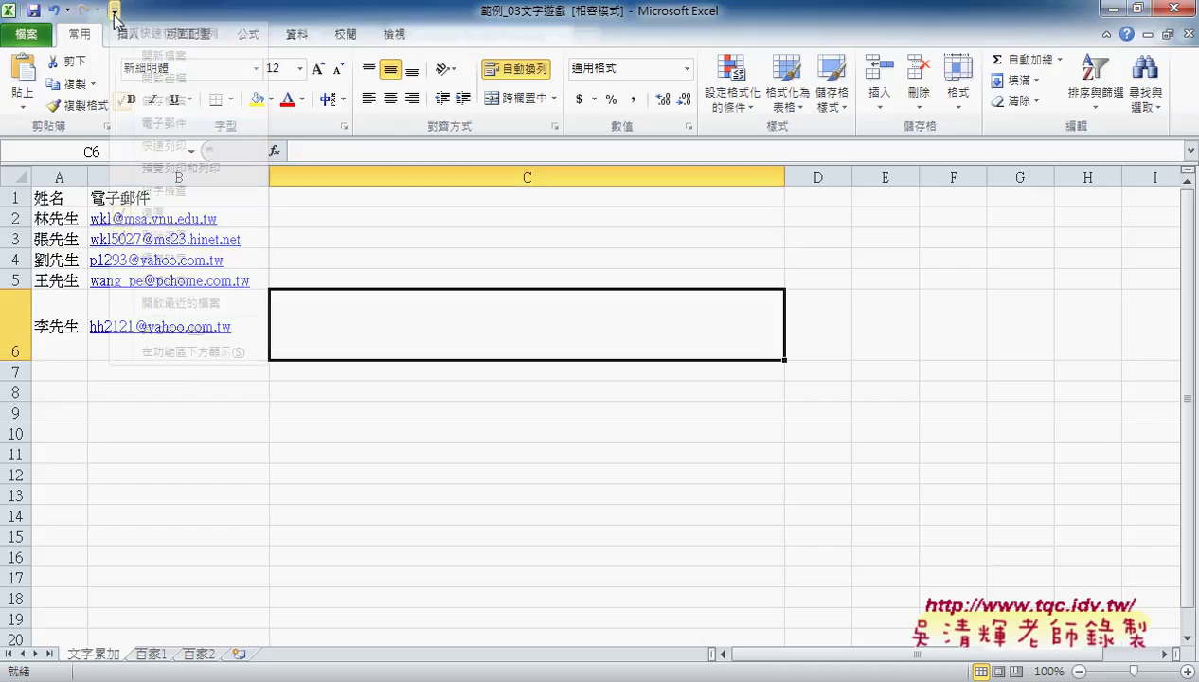
{"action": "left_click", "coordinate": [115, 12]}
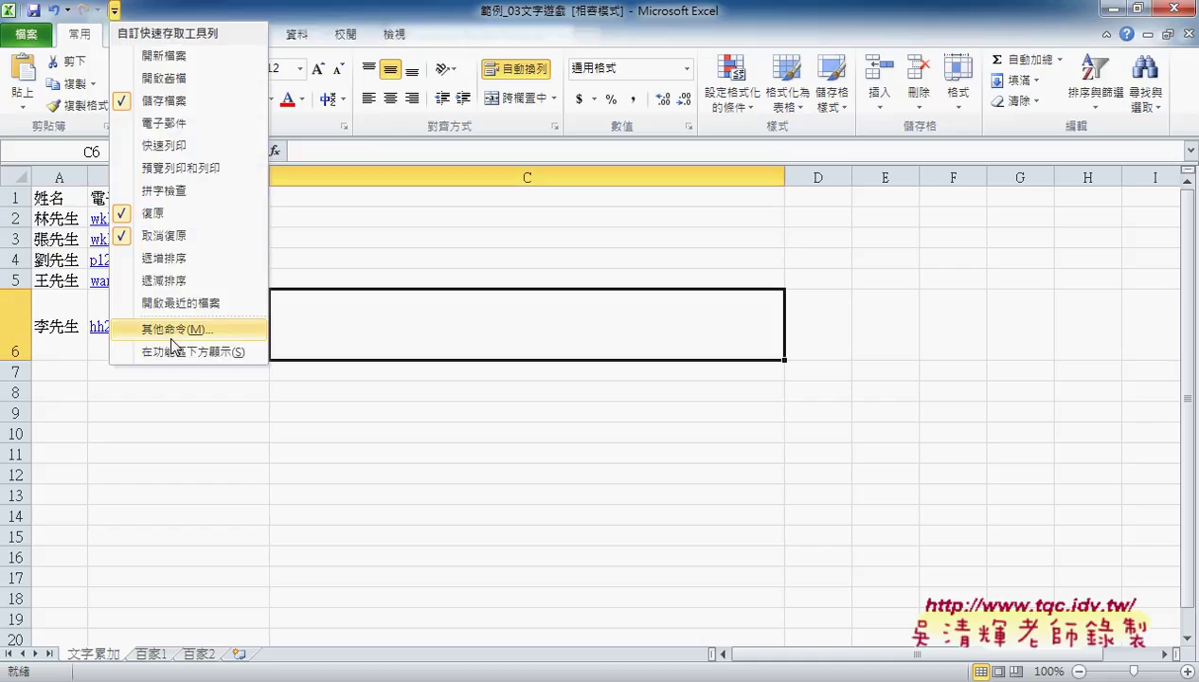
{"action": "left_click", "coordinate": [227, 327]}
{"action": "left_click", "coordinate": [241, 221]}
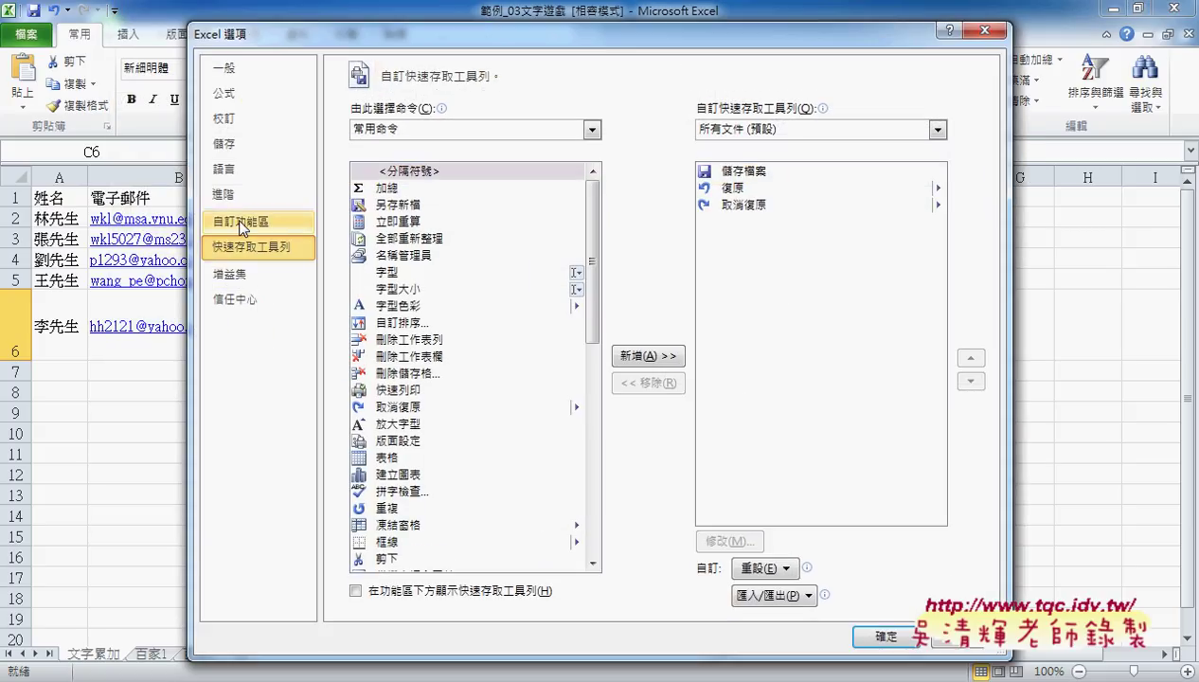
{"action": "left_click", "coordinate": [687, 428]}
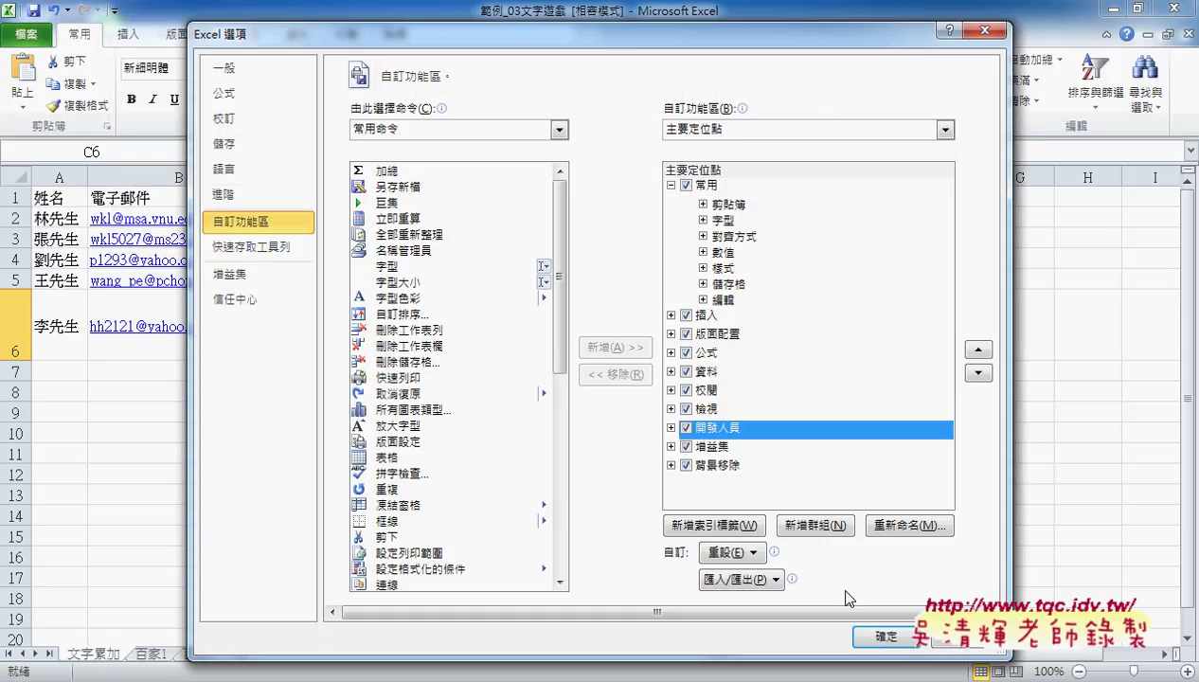
{"action": "left_click", "coordinate": [885, 636]}
Launch the Visual Basic editor from the 開發人員 tab and shift its window to reveal the worksheet
{"action": "left_click", "coordinate": [453, 34]}
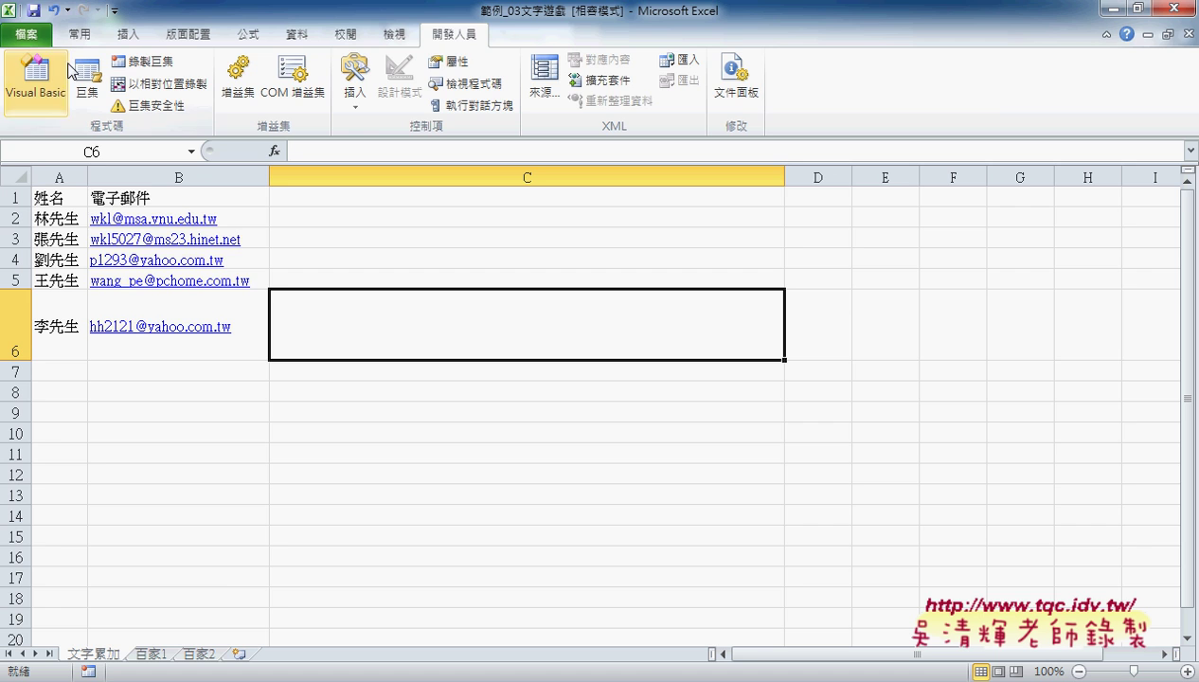
{"action": "left_click", "coordinate": [30, 80]}
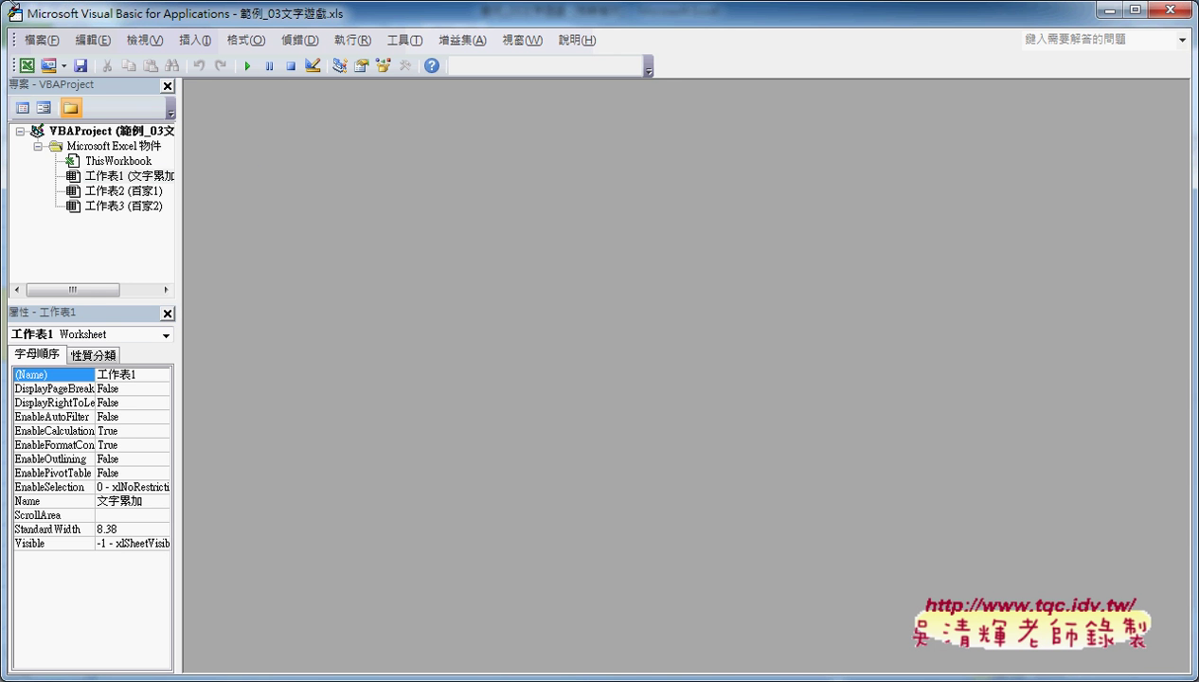
{"action": "double_click", "coordinate": [12, 6]}
{"action": "left_click_drag", "start_coordinate": [468, 104], "coordinate": [538, 103]}
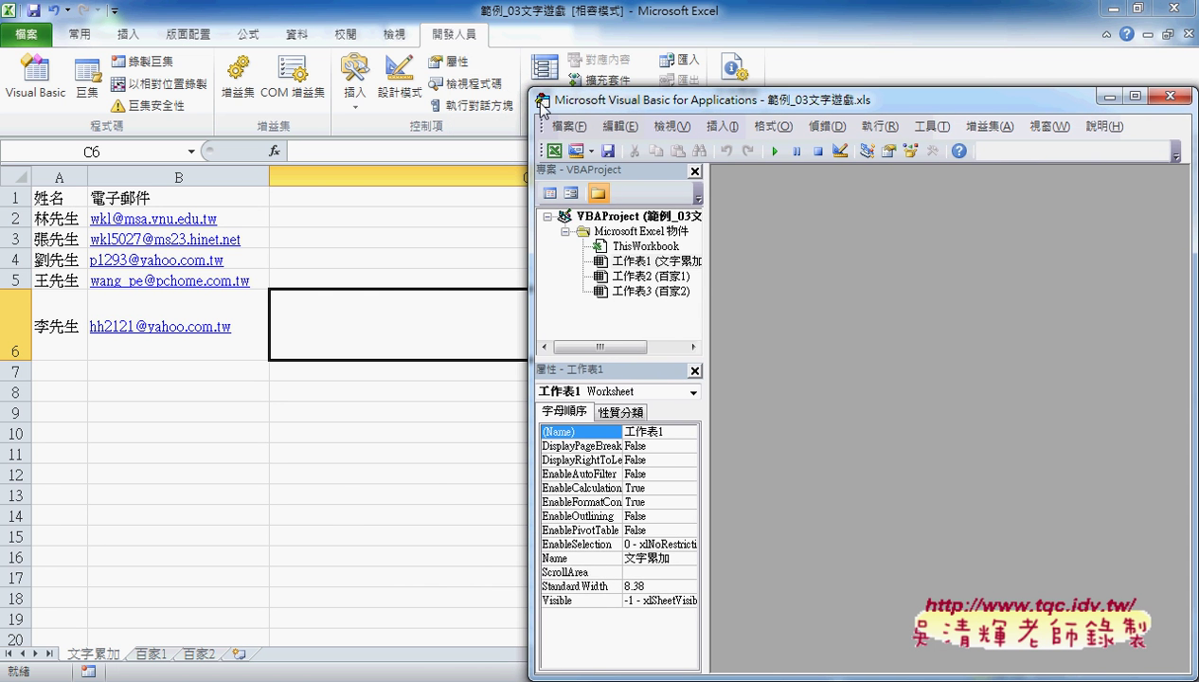
Insert Module1 via 插入 > 模組, maximize its code window, and choose 插入 > 程序
{"action": "right_click", "coordinate": [638, 234]}
{"action": "mouse_move", "coordinate": [688, 309]}
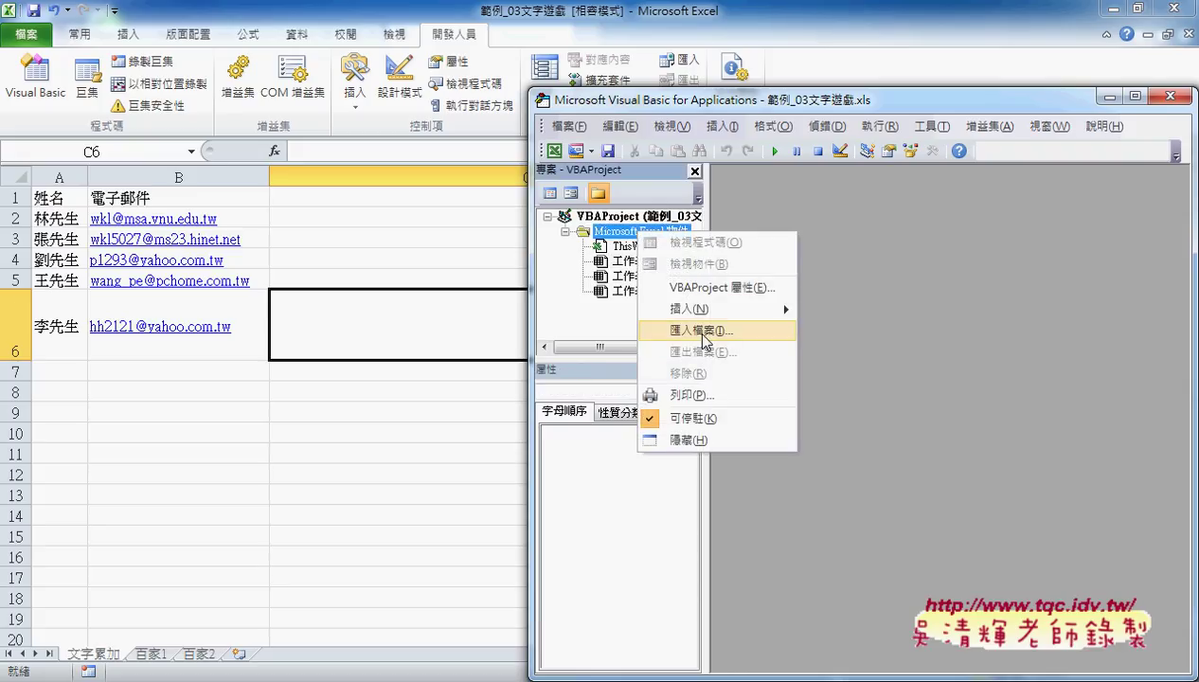
{"action": "left_click", "coordinate": [847, 332]}
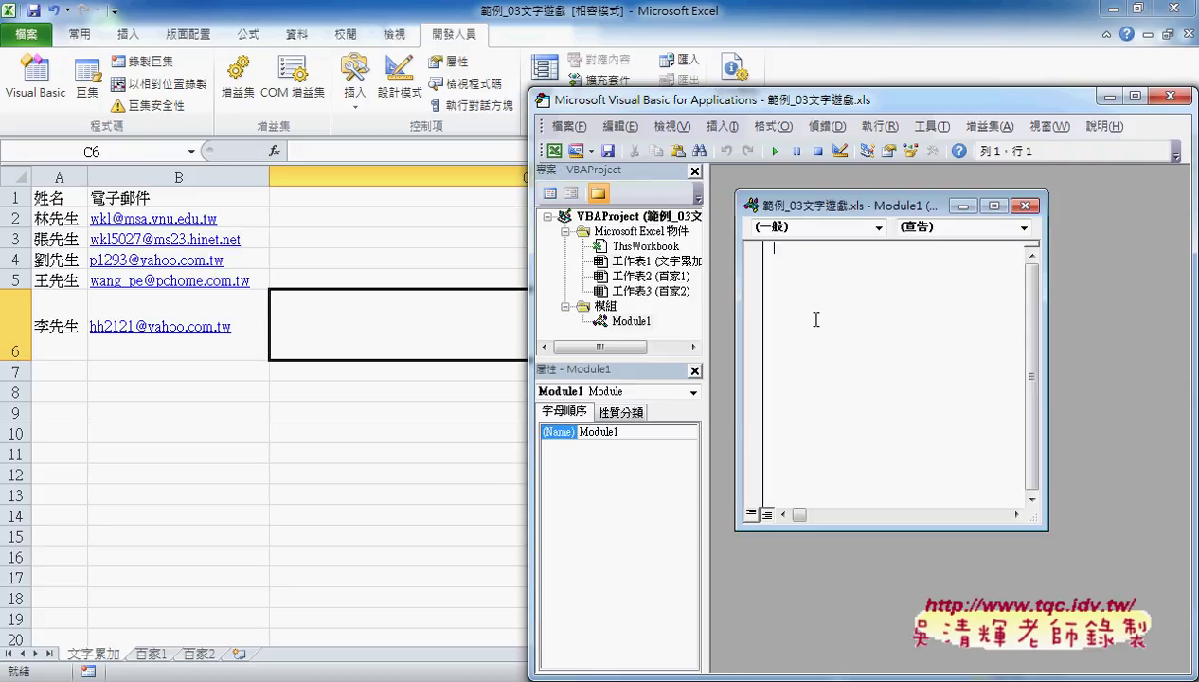
{"action": "double_click", "coordinate": [790, 208]}
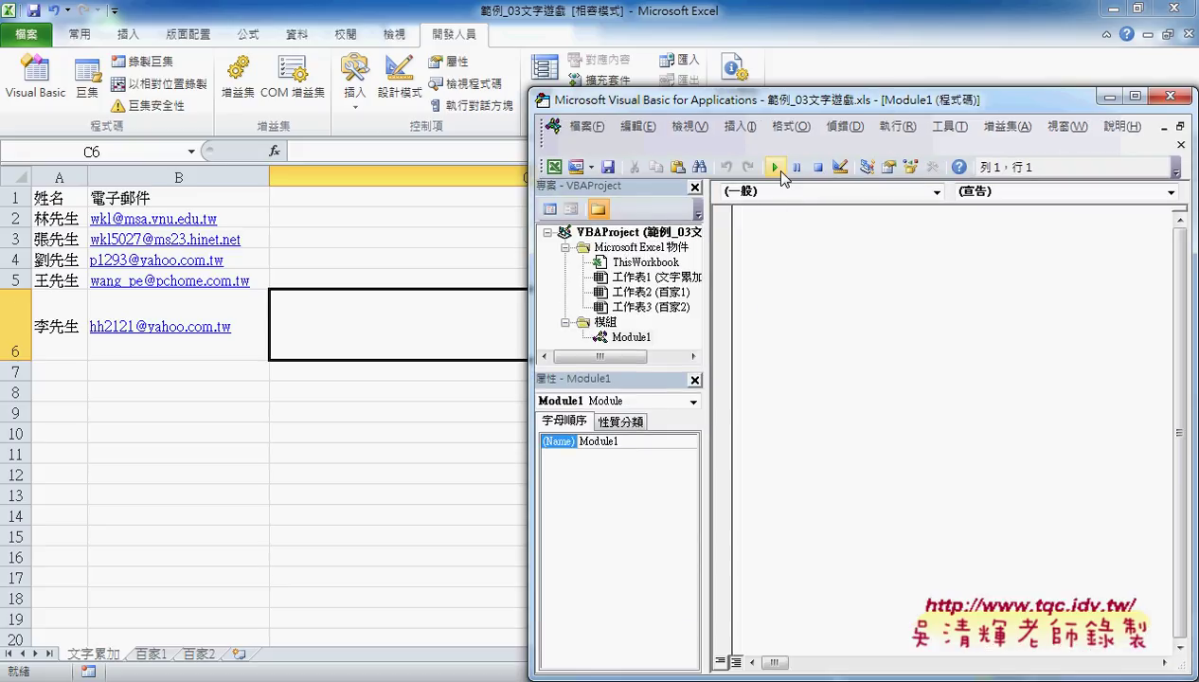
{"action": "left_click", "coordinate": [739, 126]}
{"action": "left_click", "coordinate": [752, 151]}
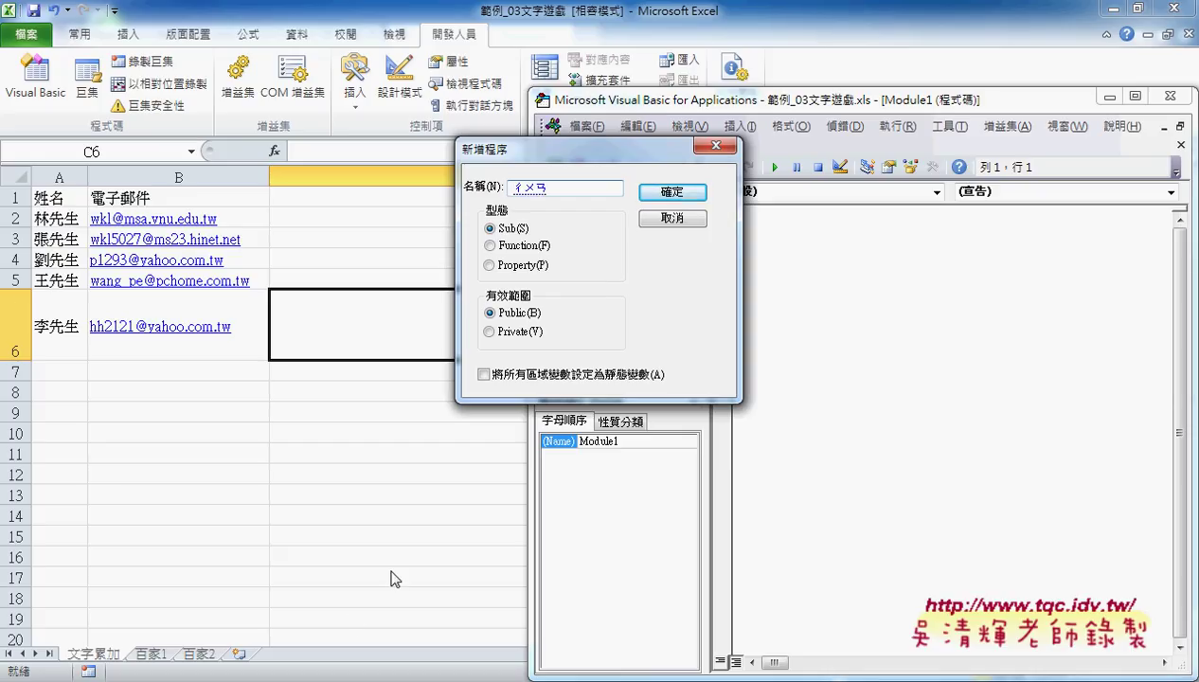
Name the procedure 串接EMAIL, dismissing invalid-name errors and removing a stray leading 1
{"action": "type", "text": "串接EM"}
{"action": "type", "text": "AIL"}
{"action": "key", "text": "Return"}
{"action": "key", "text": "Return"}
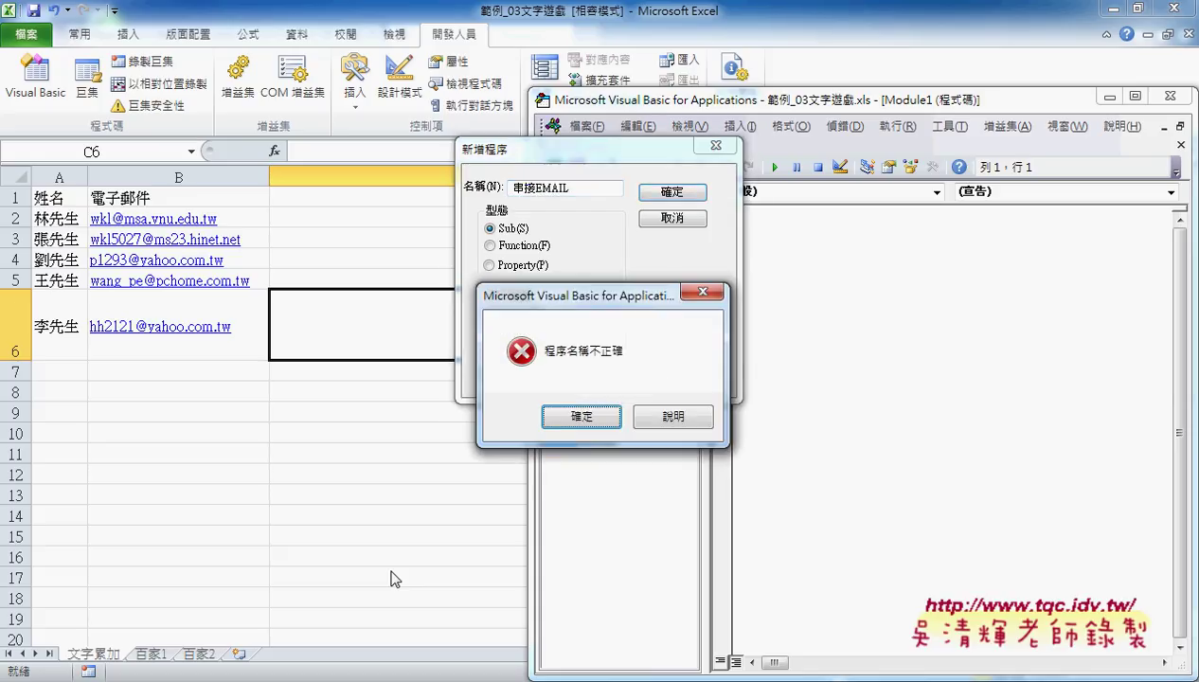
{"action": "left_click", "coordinate": [585, 418]}
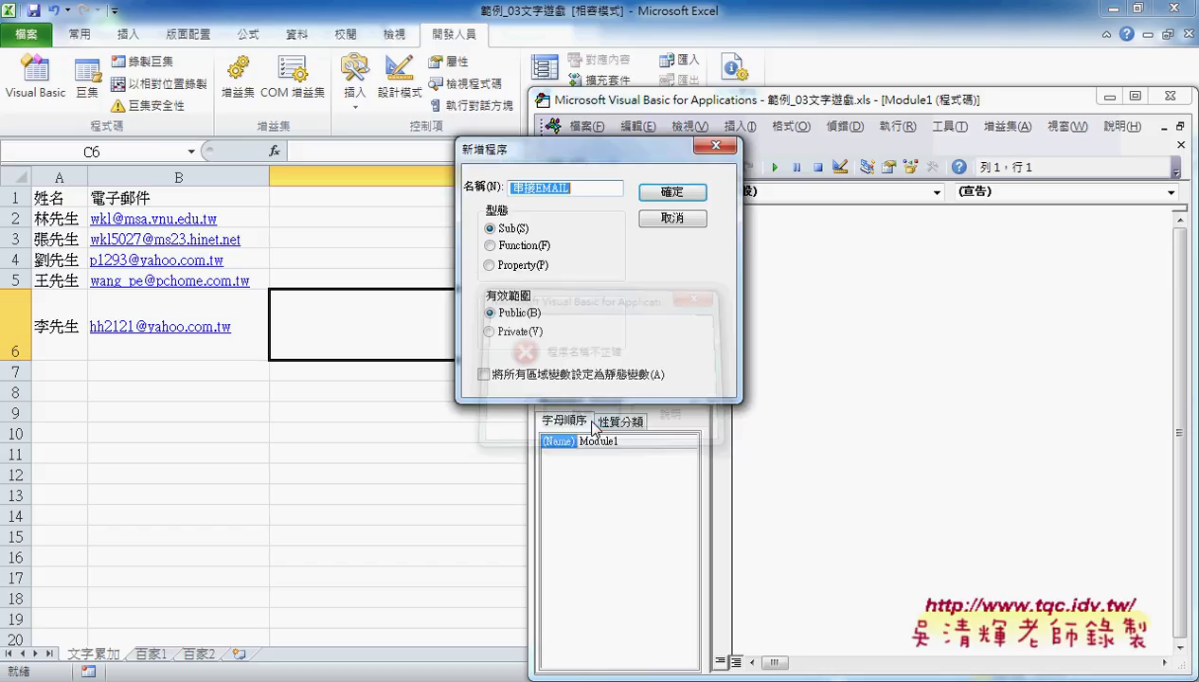
{"action": "left_click", "coordinate": [673, 192]}
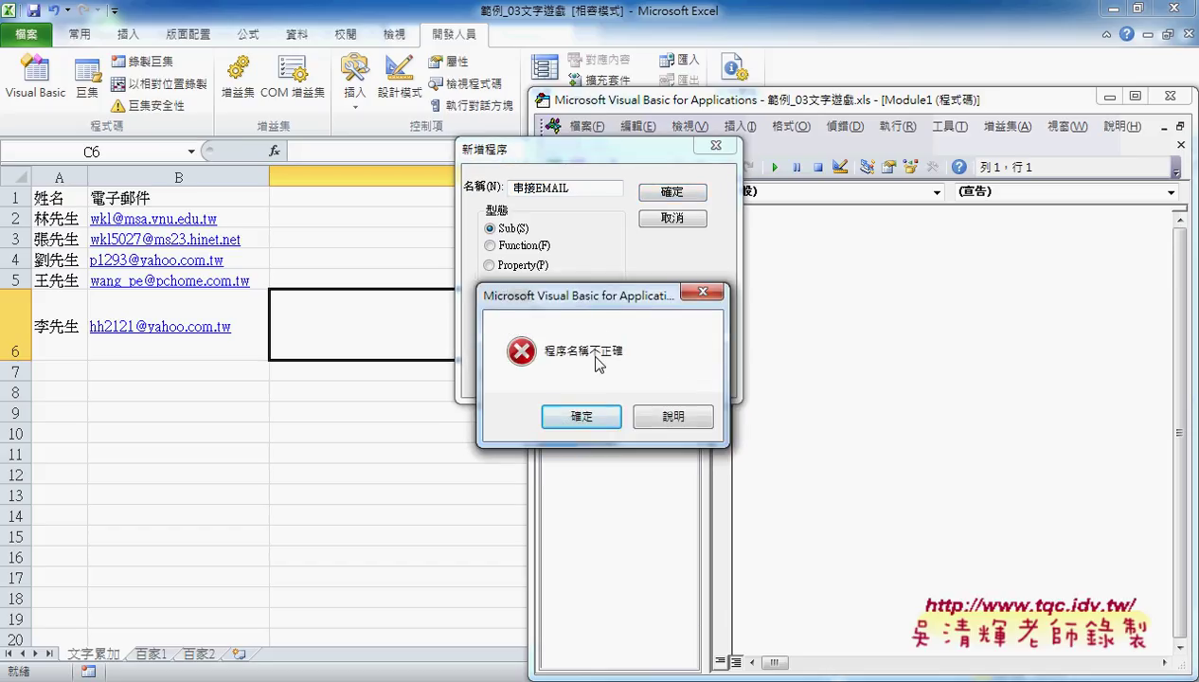
{"action": "left_click", "coordinate": [574, 417]}
{"action": "left_click", "coordinate": [512, 189]}
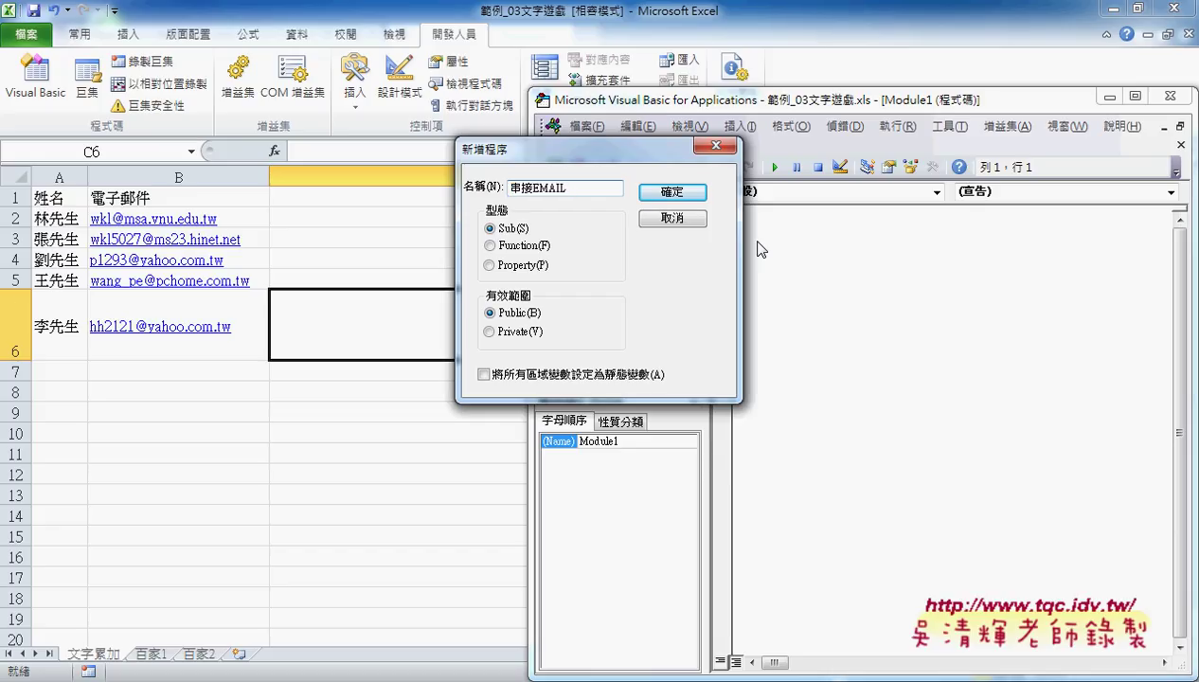
{"action": "type", "text": "1"}
{"action": "left_click", "coordinate": [673, 192]}
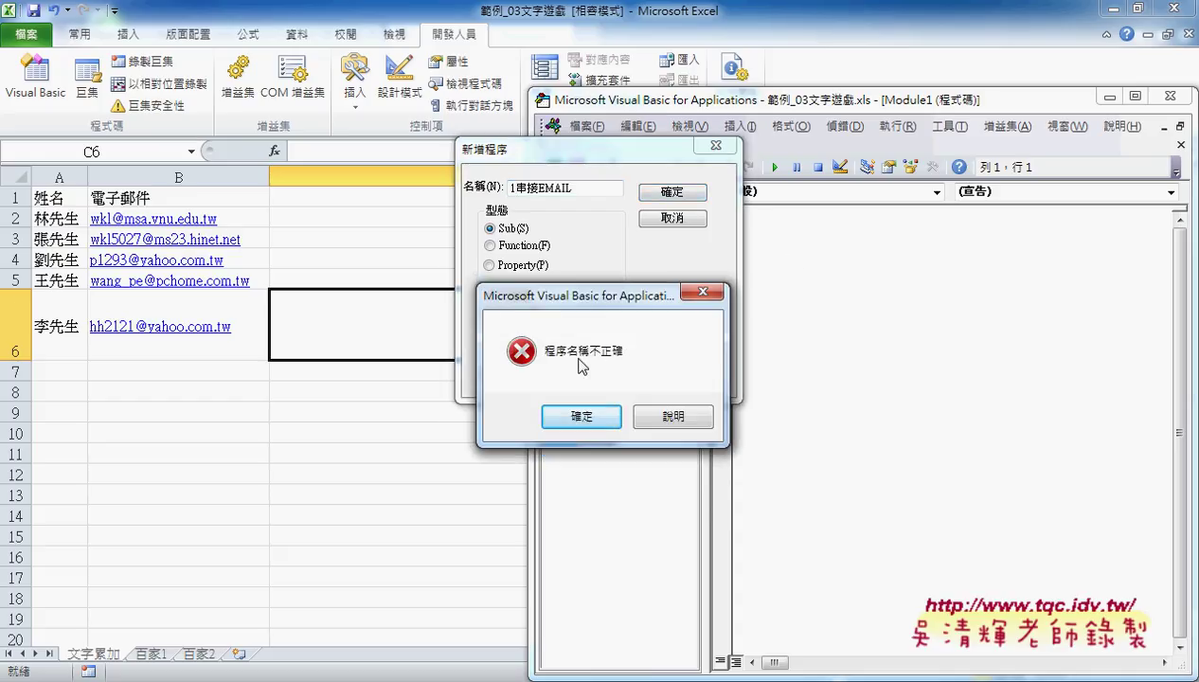
{"action": "left_click", "coordinate": [558, 412]}
{"action": "left_click", "coordinate": [511, 189]}
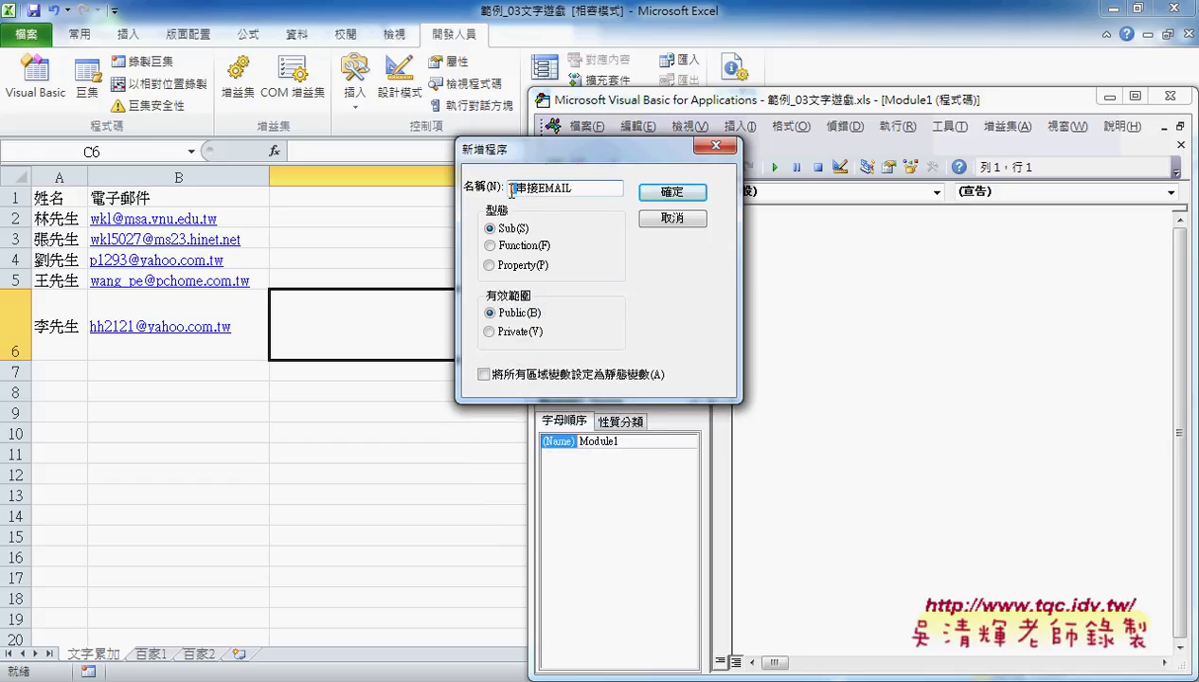
{"action": "key", "text": "Delete"}
Confirm the 串接EMAIL procedure and narrow the project panes to widen the code area
{"action": "left_click", "coordinate": [671, 191]}
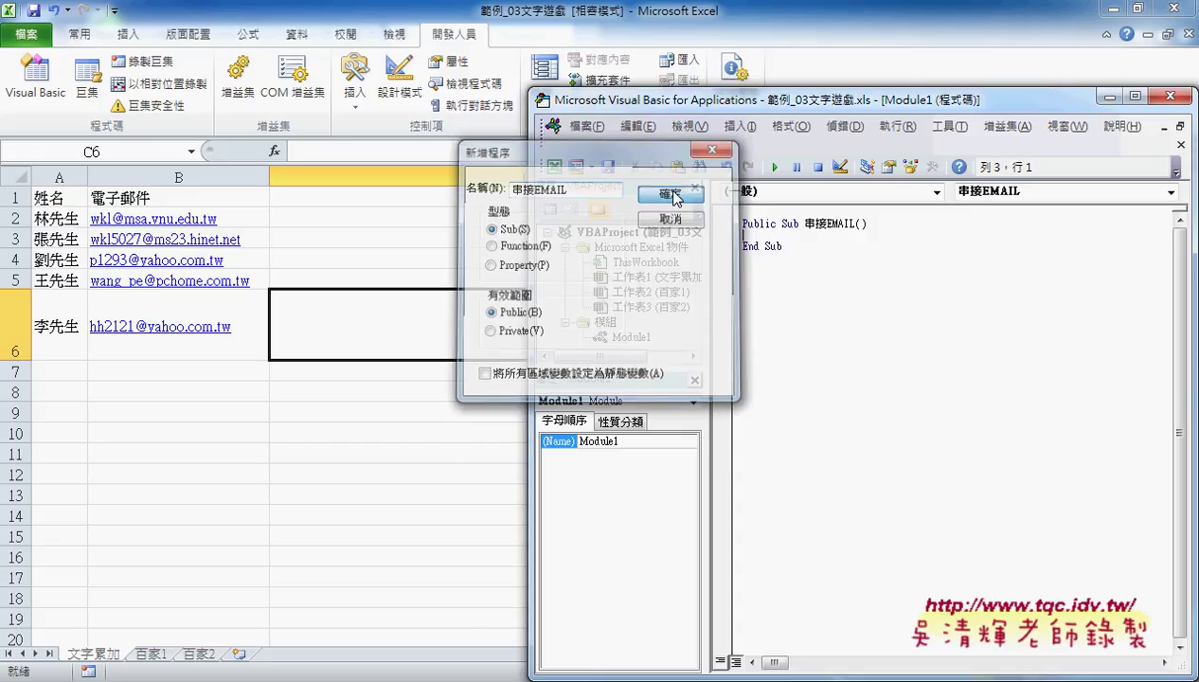
{"action": "left_click_drag", "start_coordinate": [707, 251], "coordinate": [644, 251]}
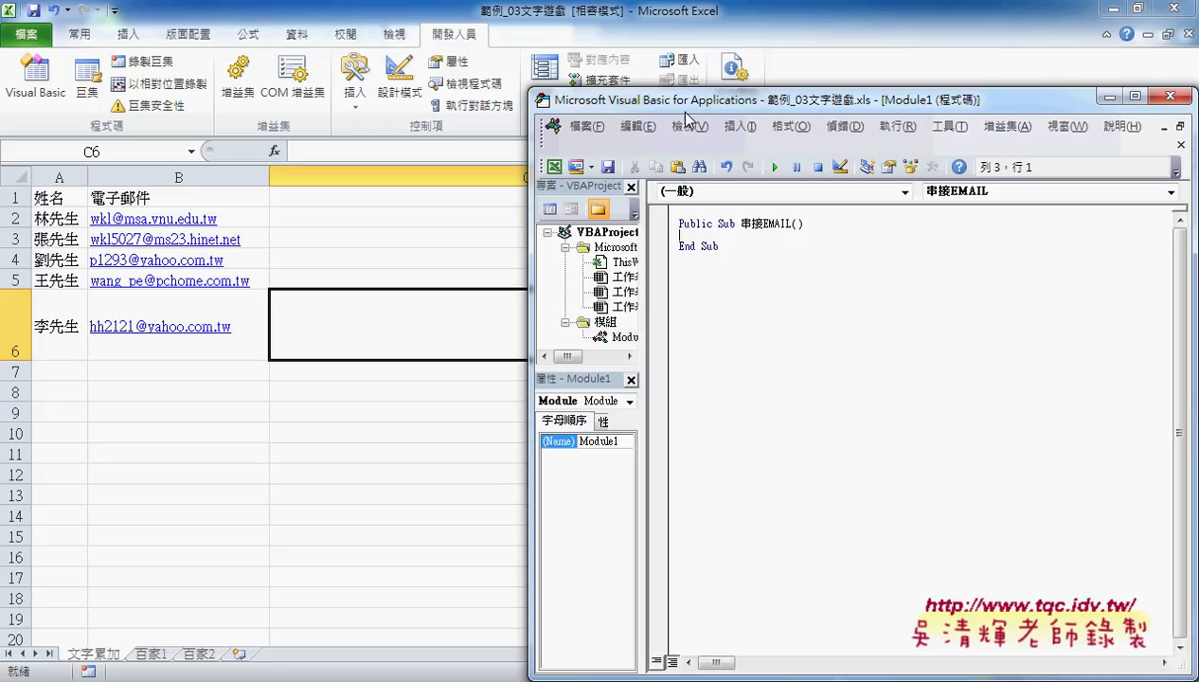
{"action": "left_click_drag", "start_coordinate": [689, 99], "coordinate": [754, 54]}
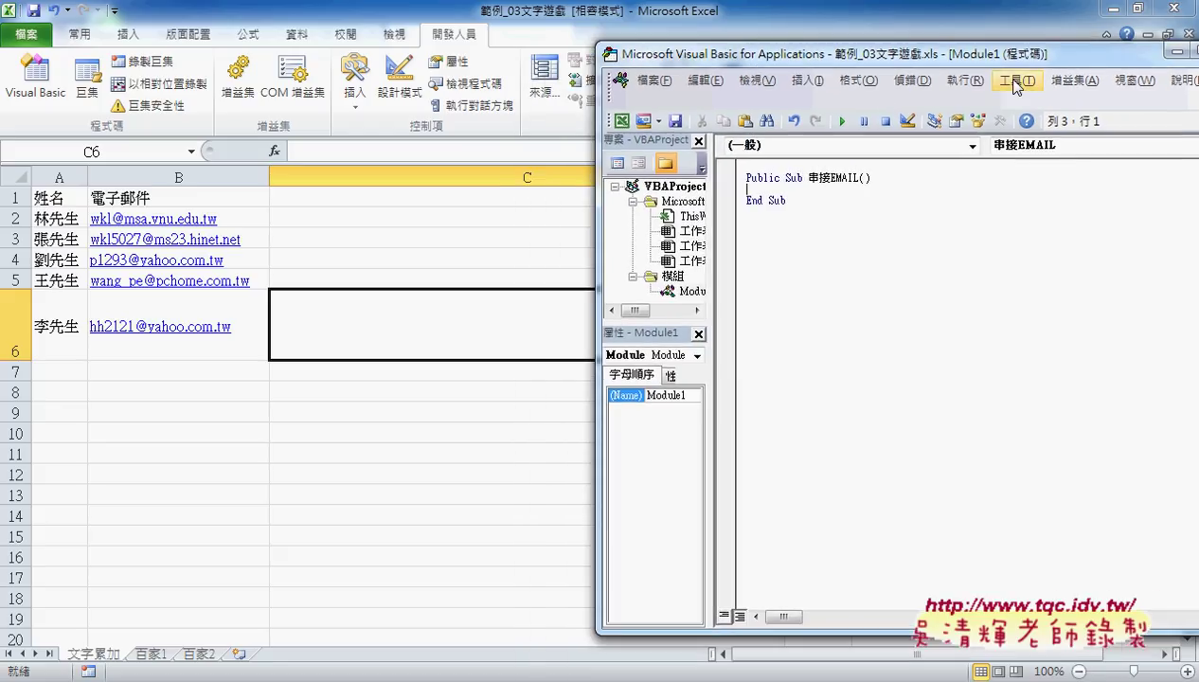
Set the code font size to 12 on the 撰寫風格 tab of 工具 > 選項
{"action": "left_click", "coordinate": [1015, 81]}
{"action": "left_click", "coordinate": [1040, 169]}
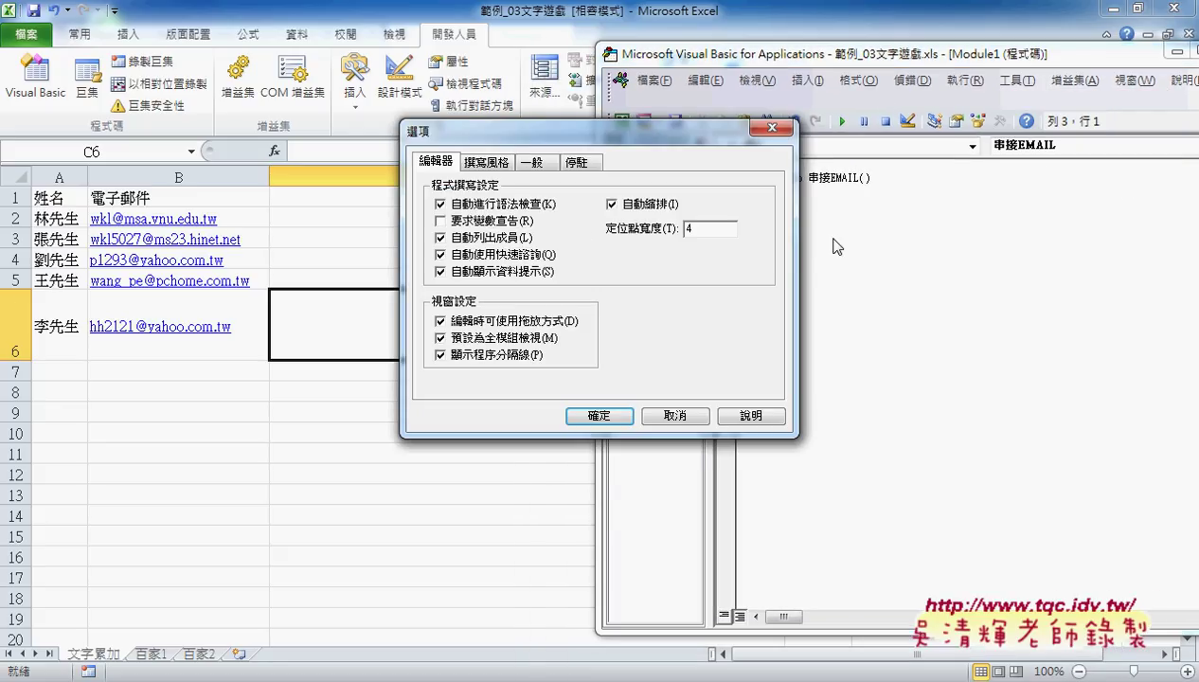
{"action": "left_click", "coordinate": [485, 162]}
{"action": "left_click", "coordinate": [694, 248]}
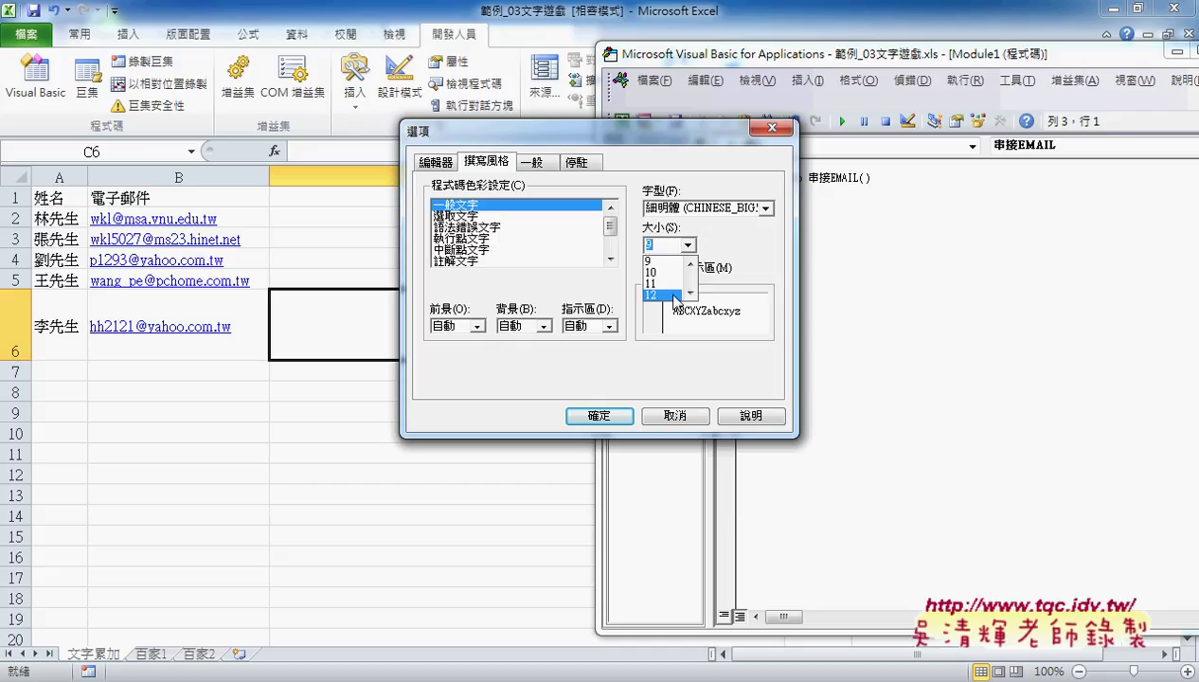
{"action": "left_click", "coordinate": [677, 296]}
{"action": "left_click", "coordinate": [601, 416]}
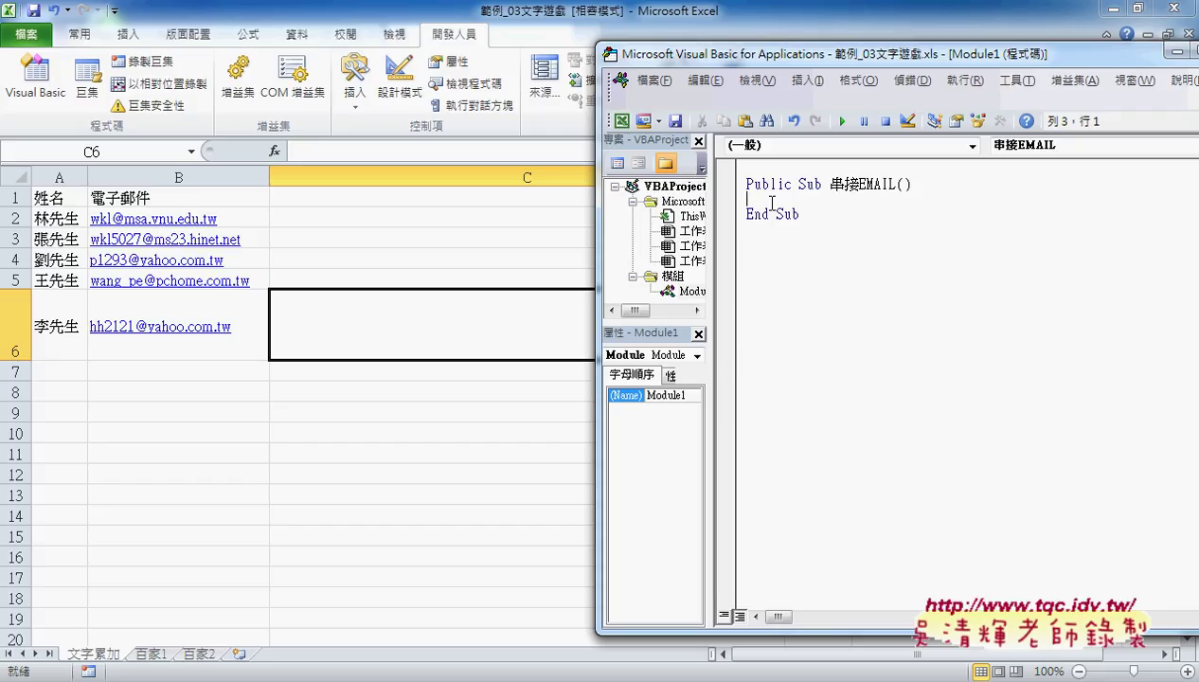
Indent the empty line inside 串接EMAIL and reposition the editor window beside the worksheet
{"action": "key", "text": "Tab"}
{"action": "left_click_drag", "start_coordinate": [598, 123], "coordinate": [688, 126]}
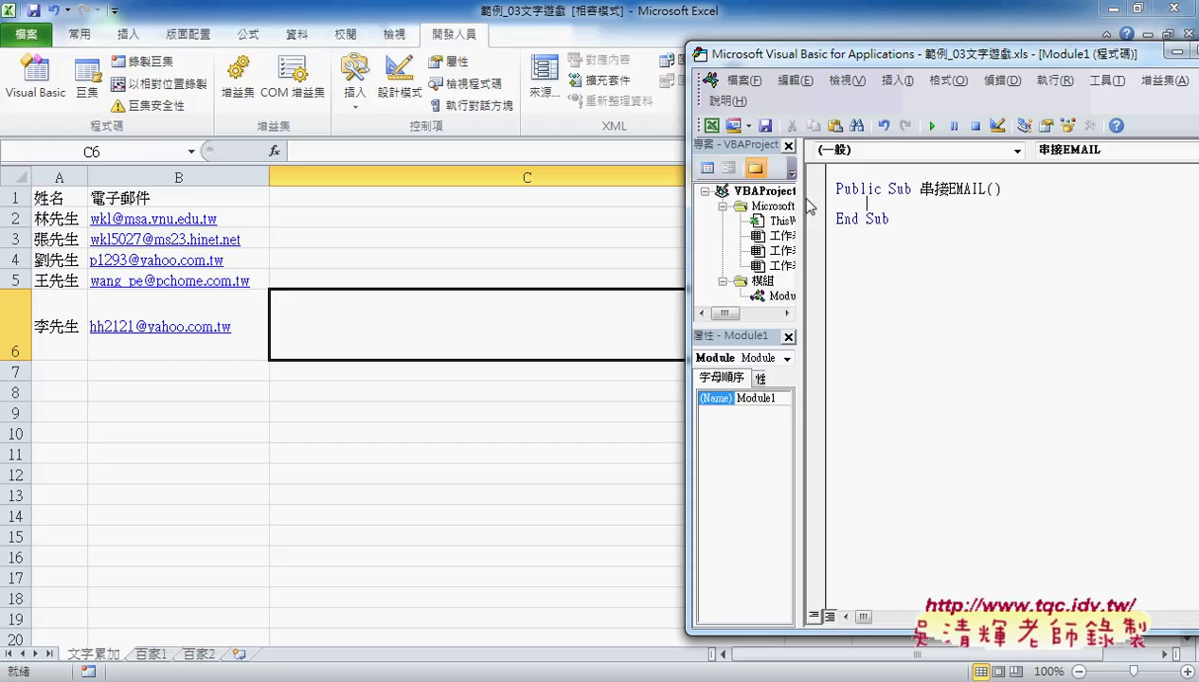
{"action": "left_click_drag", "start_coordinate": [802, 198], "coordinate": [780, 199]}
{"action": "left_click_drag", "start_coordinate": [899, 54], "coordinate": [838, 65]}
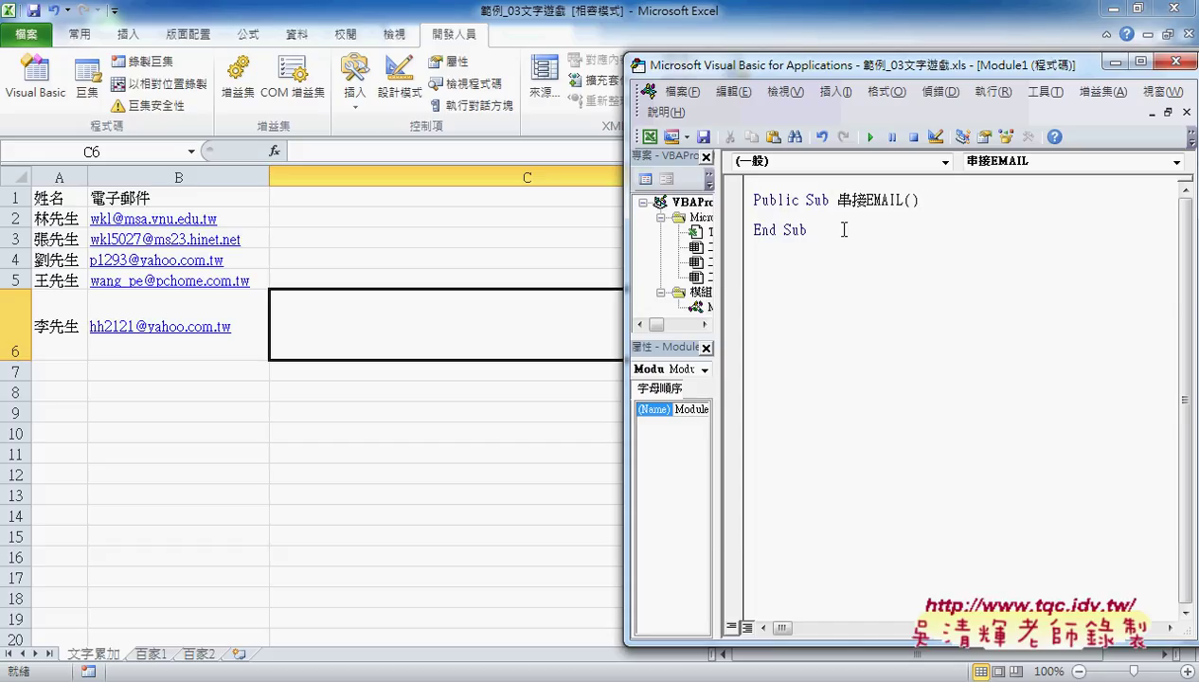
Write the line For i = 2 To Range("A2").End(xlDown).Row using IntelliSense completions
{"action": "key", "text": "Tab"}
{"action": "type", "text": "for "}
{"action": "type", "text": "i="}
{"action": "type", "text": "2 "}
{"action": "type", "text": "to"}
{"action": "type", "text": " ra"}
{"action": "type", "text": "n"}
{"action": "type", "text": "ge"}
{"action": "type", "text": "("}
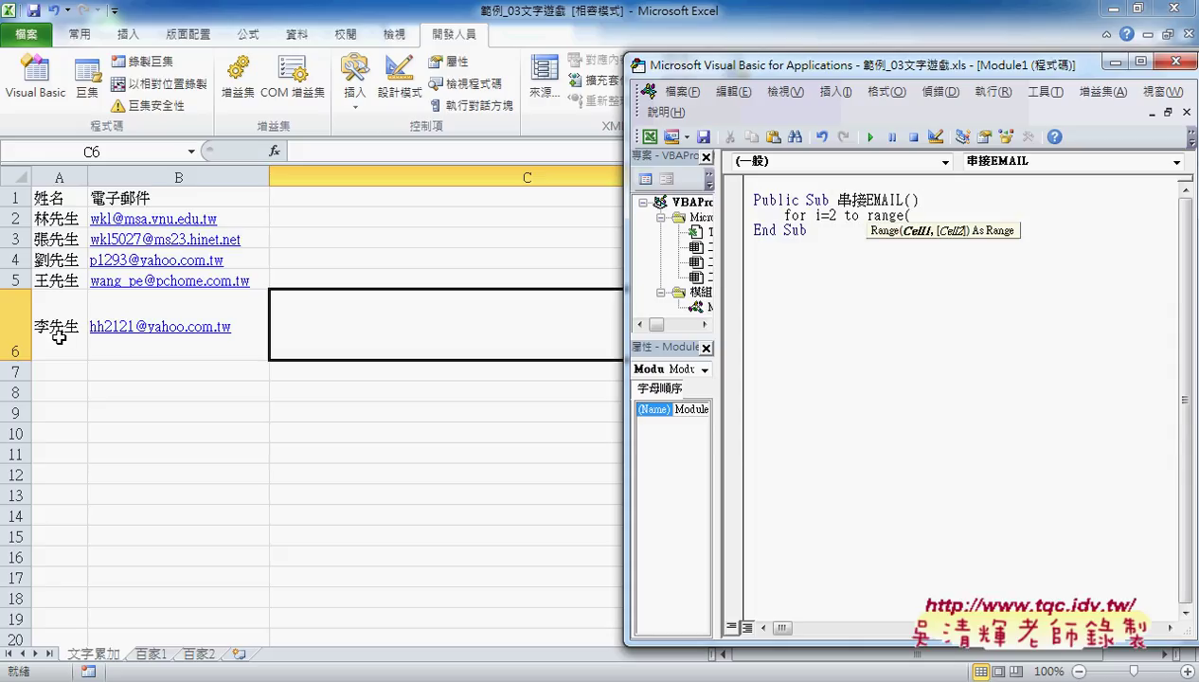
{"action": "type", "text": "\"A"}
{"action": "type", "text": "2\""}
{"action": "type", "text": ")"}
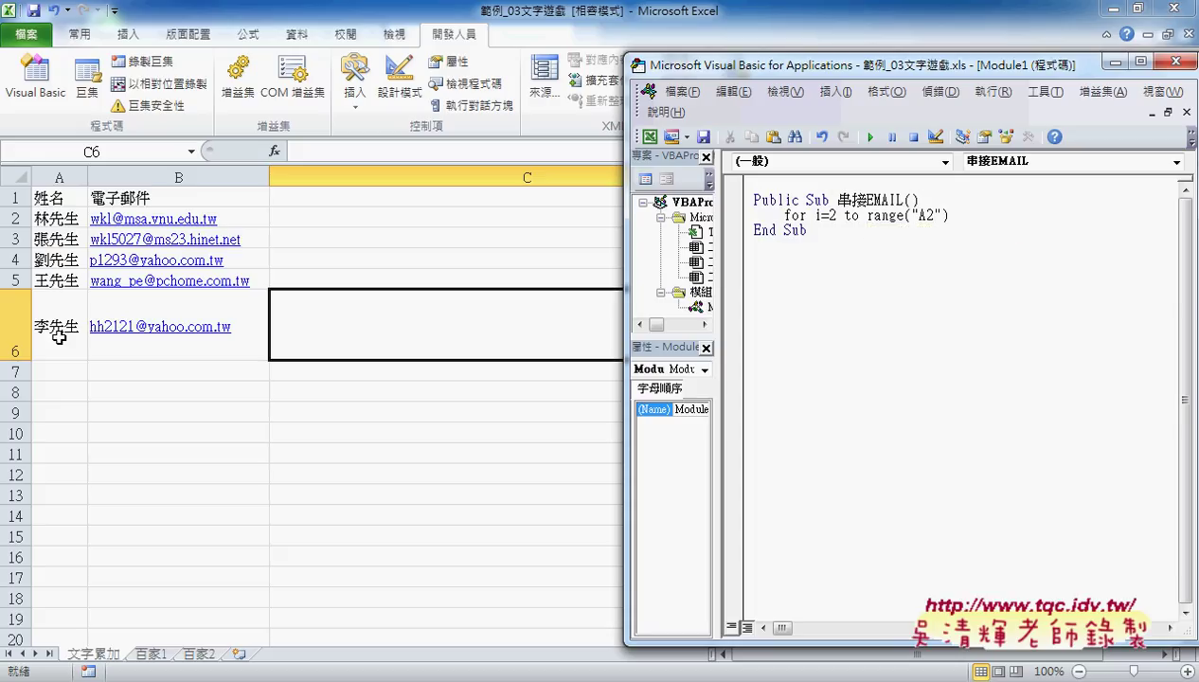
{"action": "type", "text": ".e"}
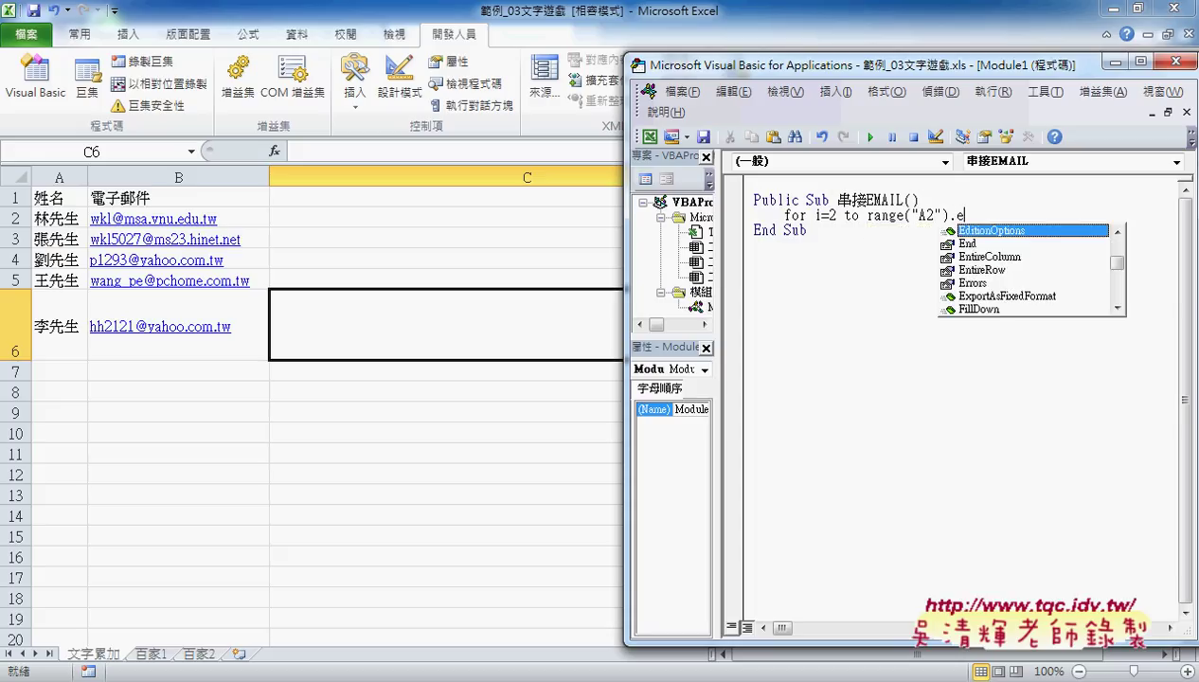
{"action": "key", "text": "Down"}
{"action": "key", "text": "space"}
{"action": "type", "text": "("}
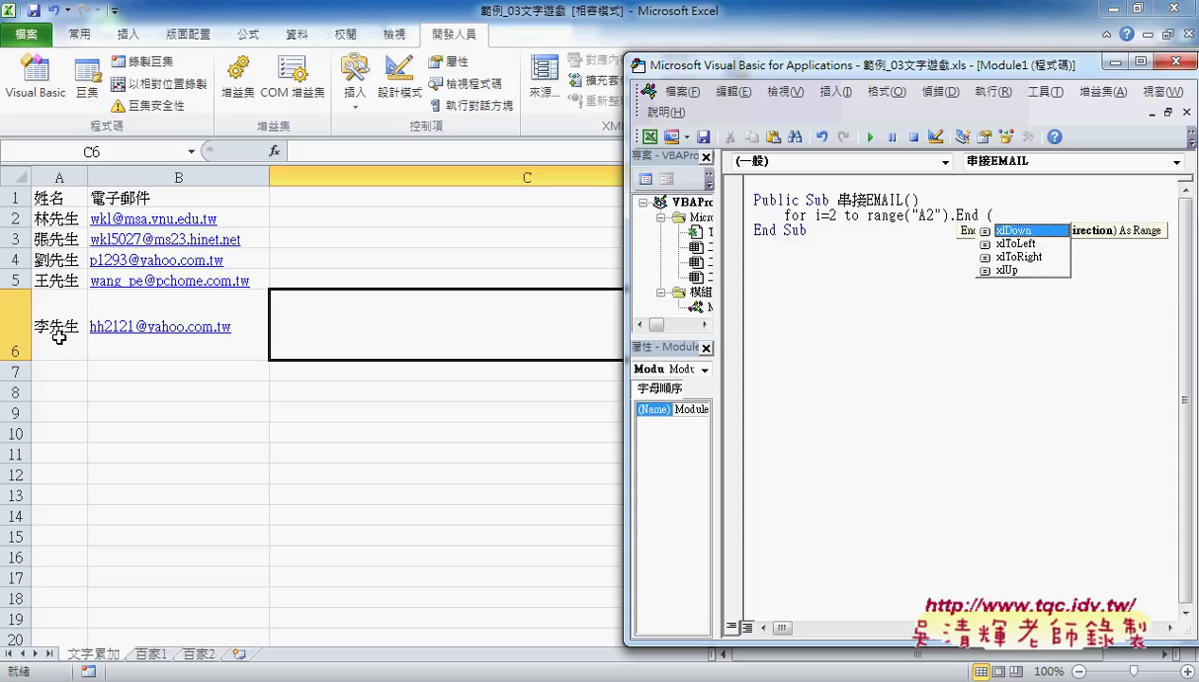
{"action": "key", "text": "space"}
{"action": "type", "text": ")"}
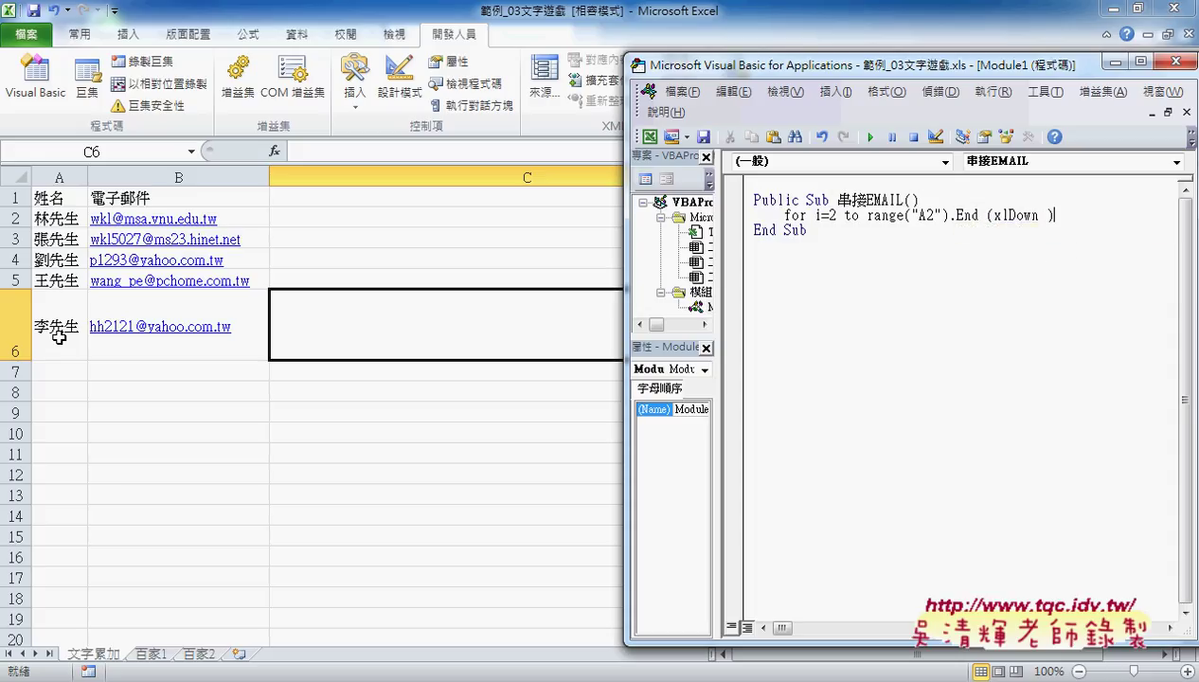
{"action": "type", "text": "."}
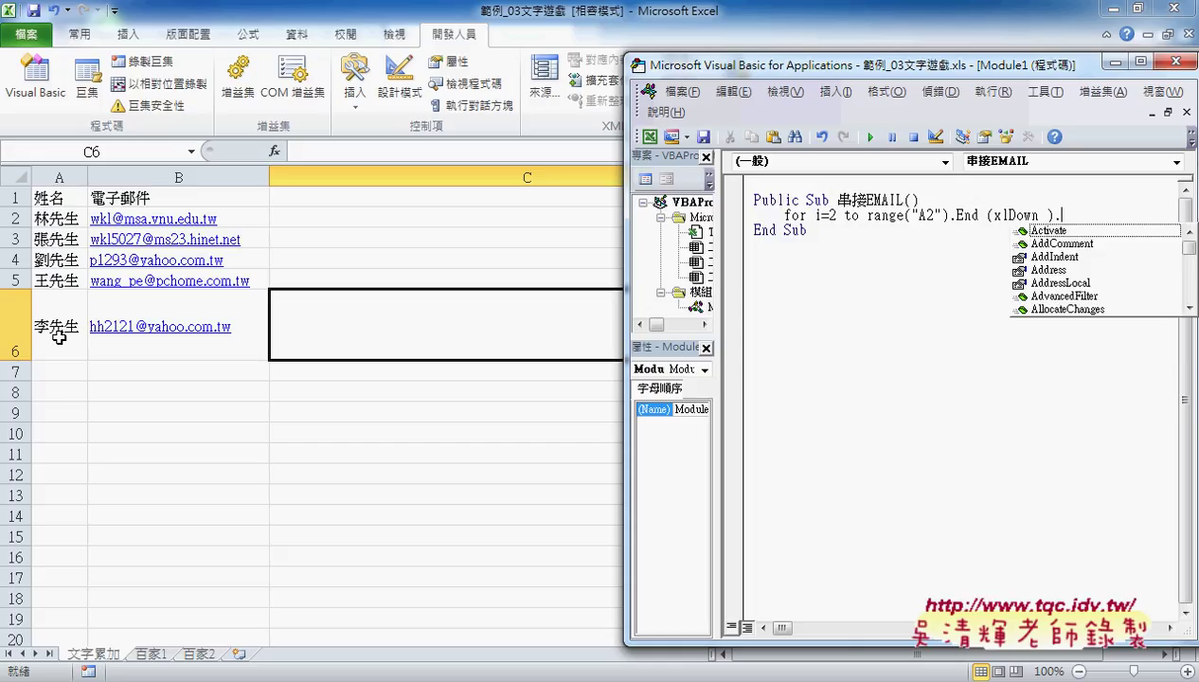
{"action": "type", "text": "r"}
{"action": "key", "text": "Down"}
{"action": "key", "text": "Down"}
{"action": "key", "text": "Down"}
{"action": "key", "text": "Down"}
{"action": "key", "text": "Down"}
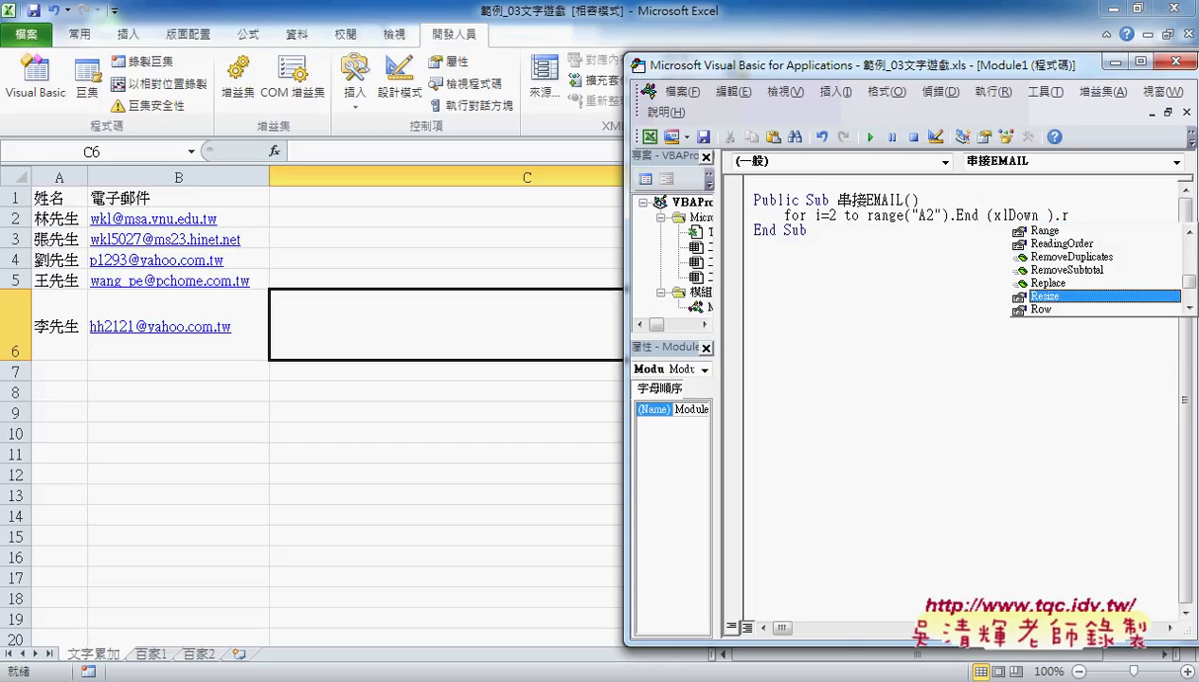
{"action": "key", "text": "Down"}
{"action": "key", "text": "Tab"}
Close the loop with Next and return to the empty loop body line
{"action": "key", "text": "Return"}
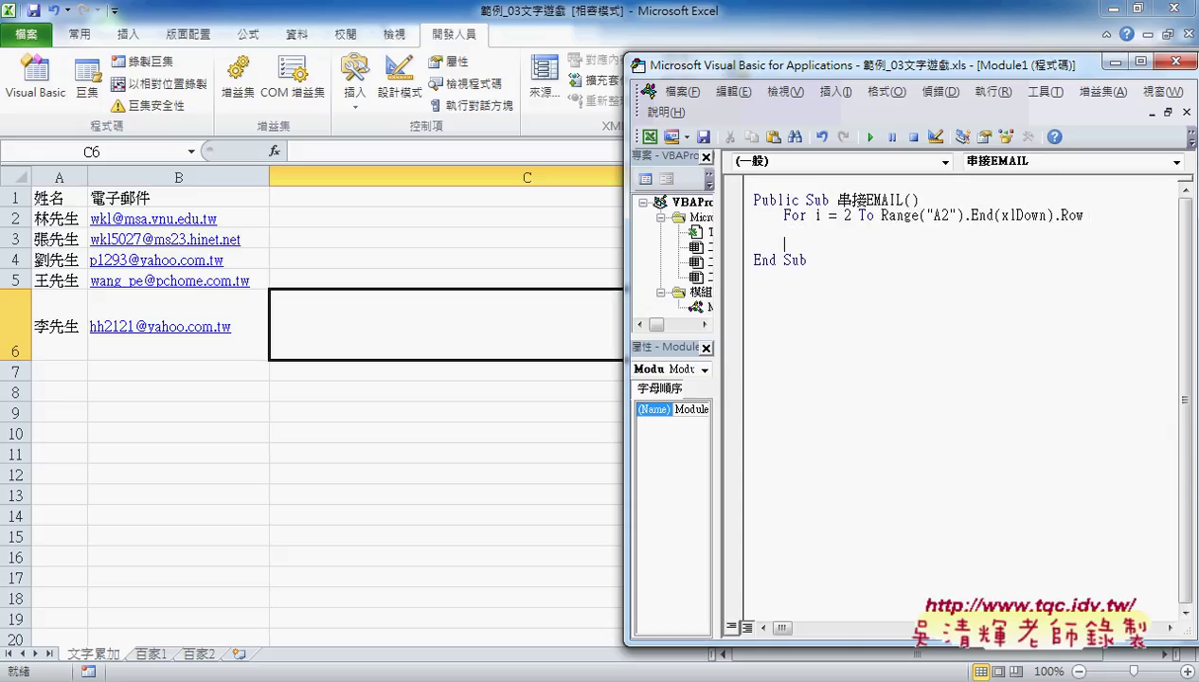
{"action": "type", "text": "next"}
{"action": "key", "text": "Up"}
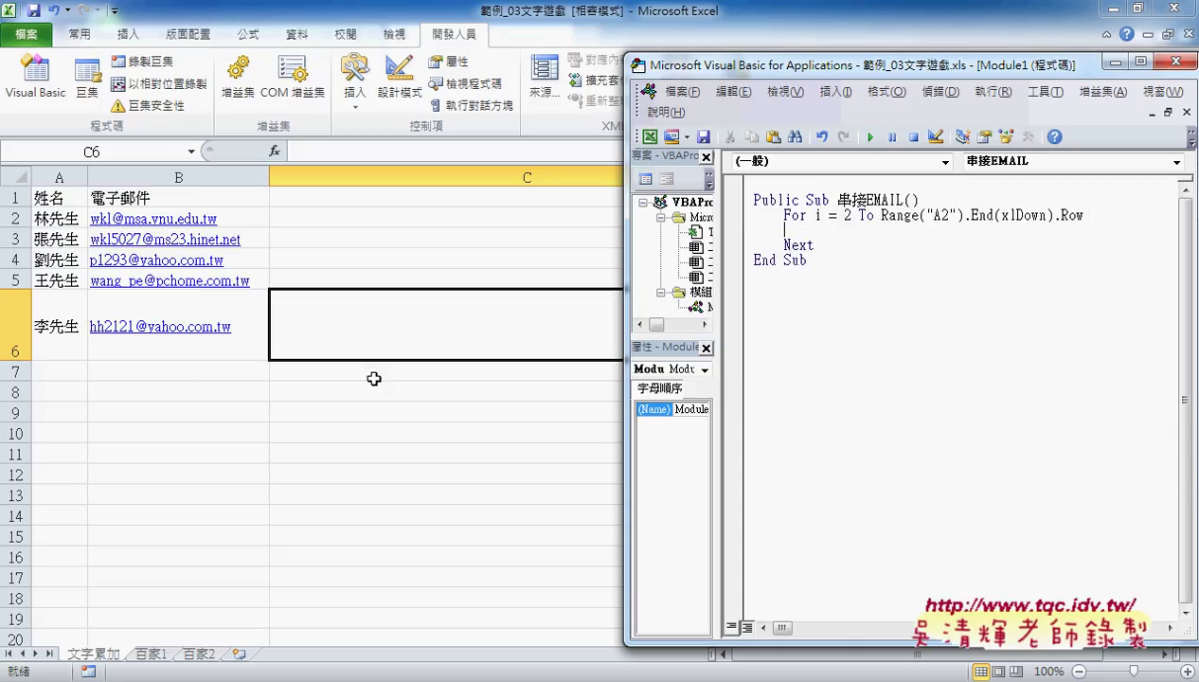